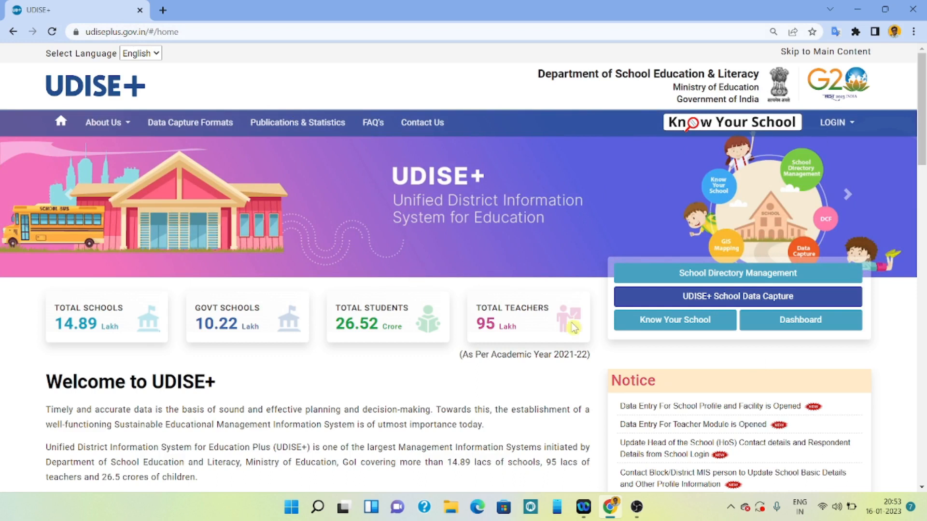
Open the Profile & Facilities login page for AY 2022-23 from the UDISE+ School Data Capture section.
scroll(637, 357, down, 2)
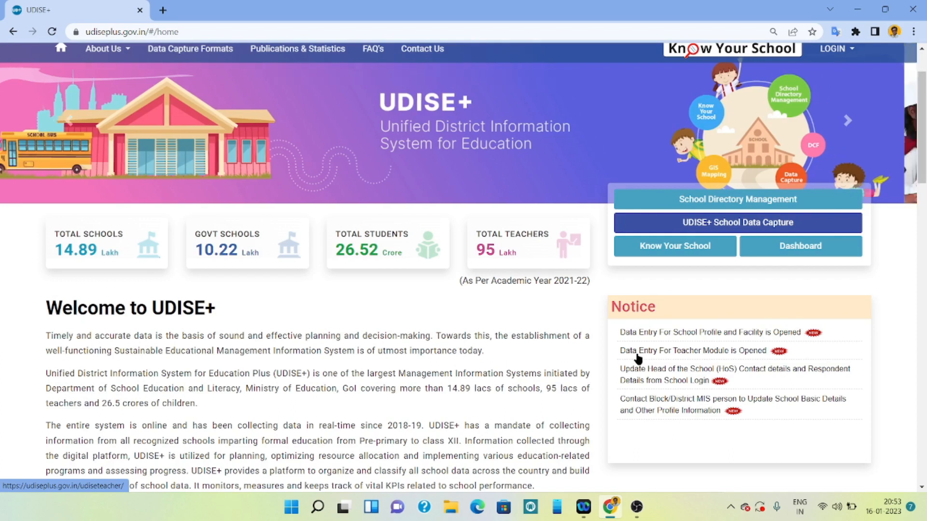
scroll(637, 358, down, 2)
scroll(638, 358, down, 5)
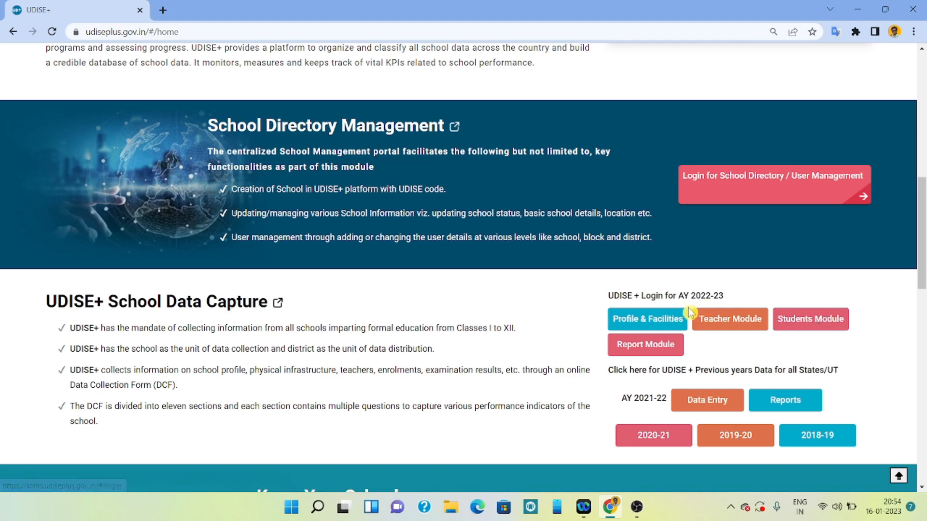
click(650, 322)
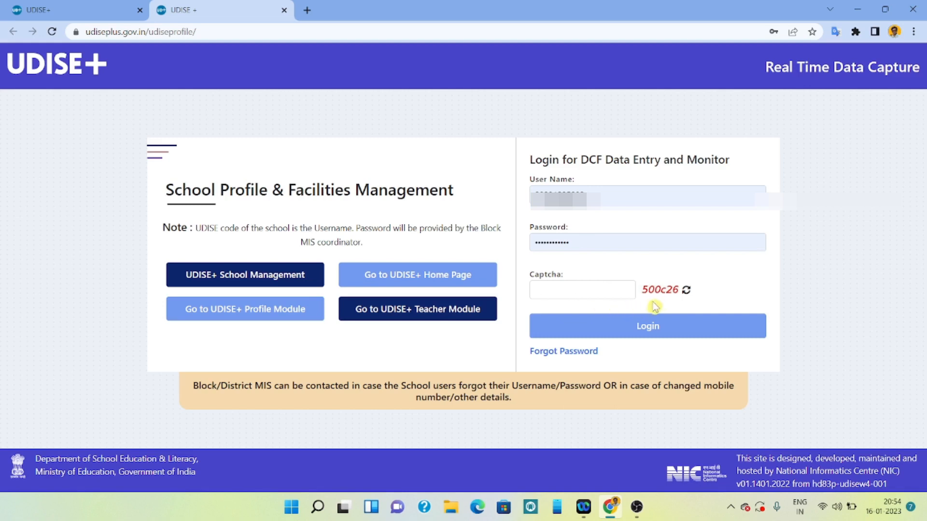
Enter the captcha code to log in, and open the Profile & Facility forms, acknowledging the important notes.
click(566, 289)
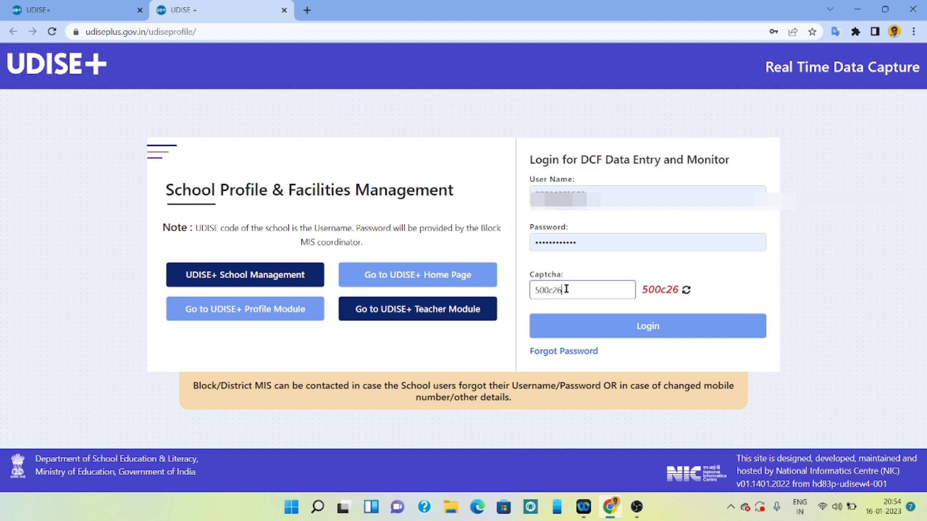
click(669, 332)
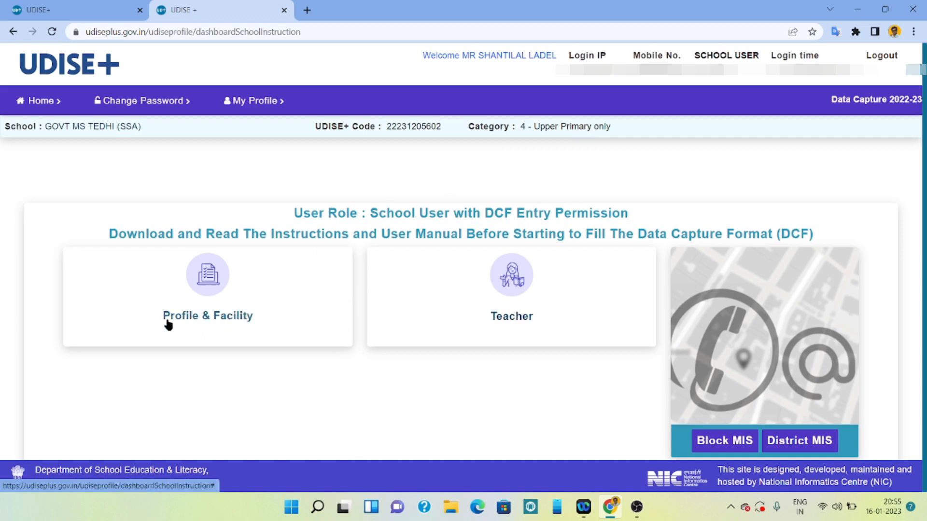
click(234, 319)
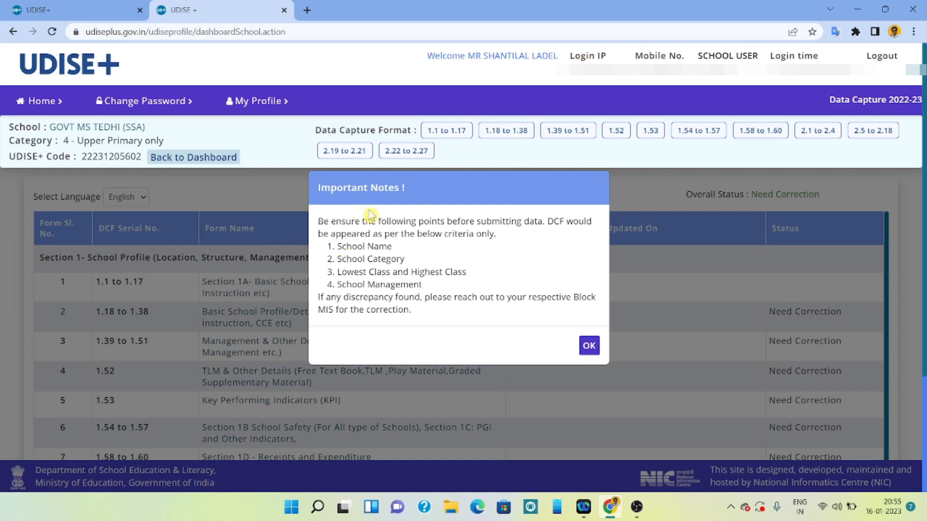
click(589, 346)
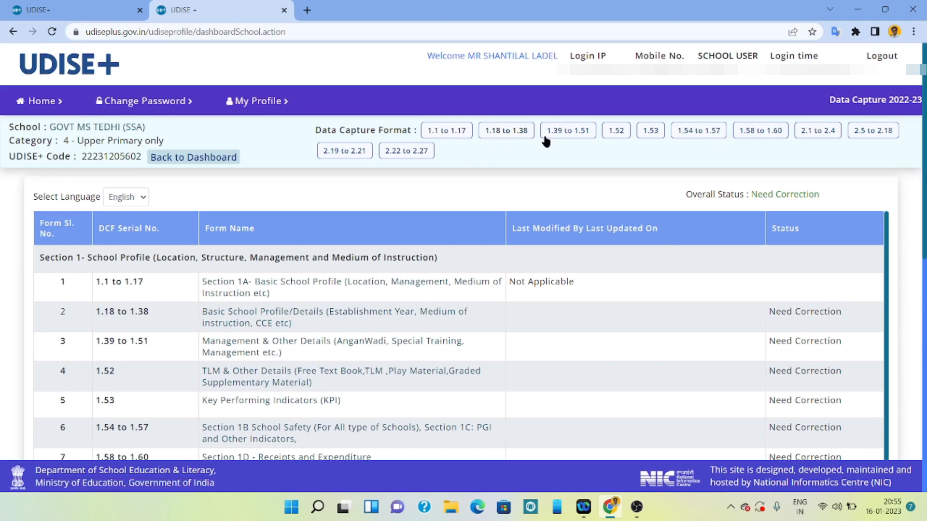
Switch the language of the data capture form list from English to Hindi.
scroll(378, 174, down, 1)
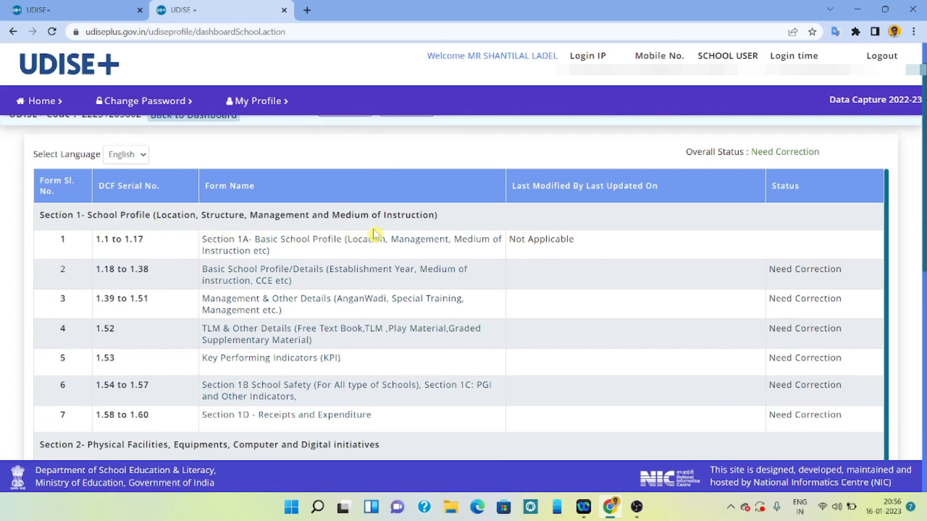
scroll(379, 235, up, 1)
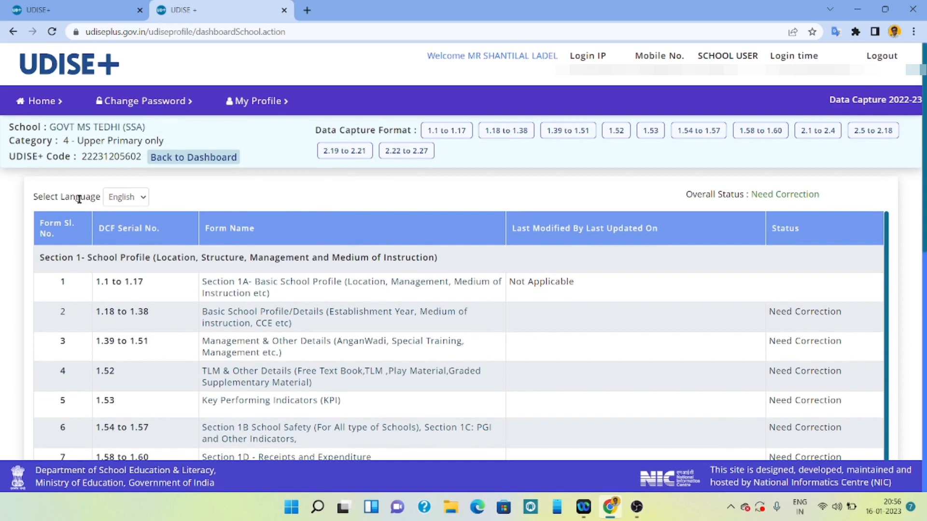
click(139, 202)
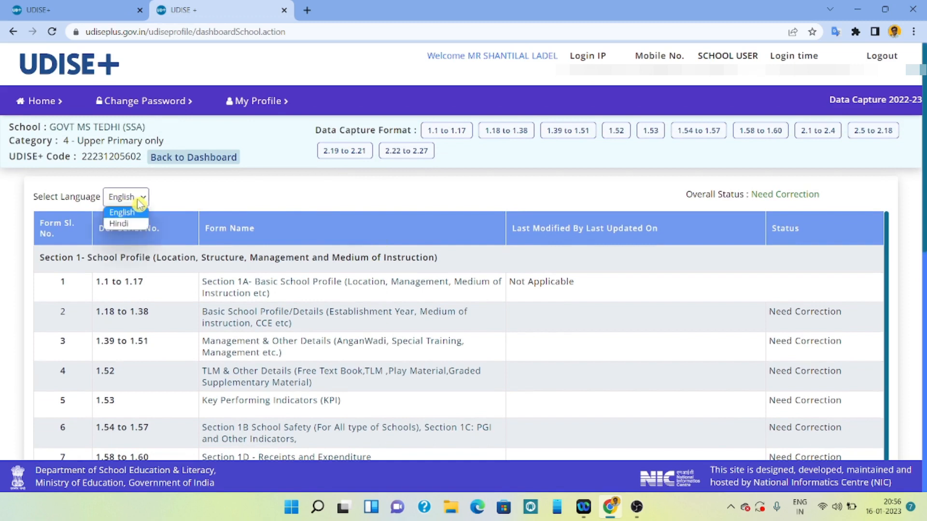
click(128, 225)
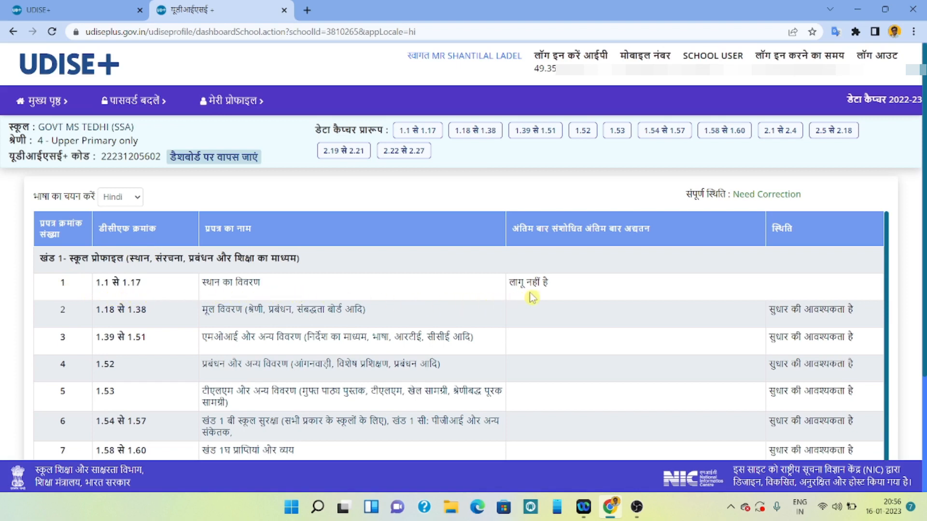
Open form 1.1 to 1.17 and examine the school's location, contact, head teacher, category, class range and management details.
scroll(500, 304, down, 1)
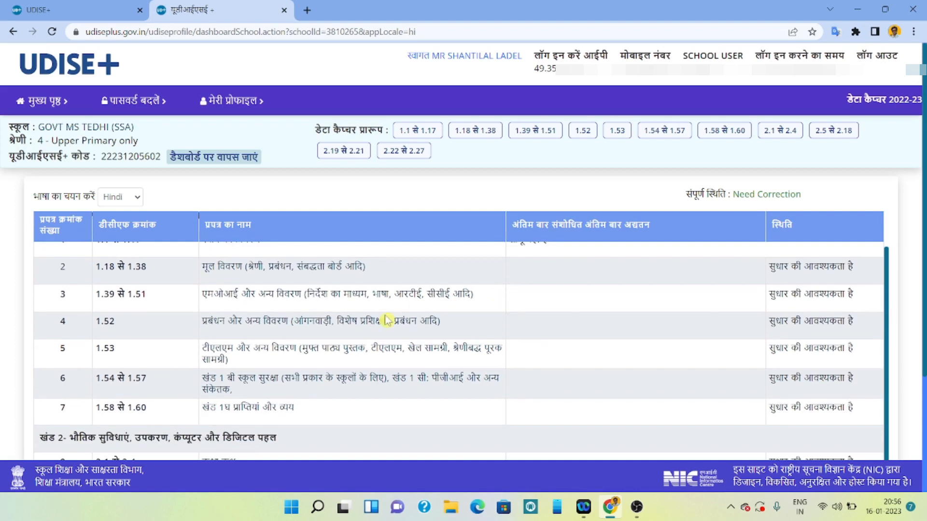
scroll(386, 319, up, 1)
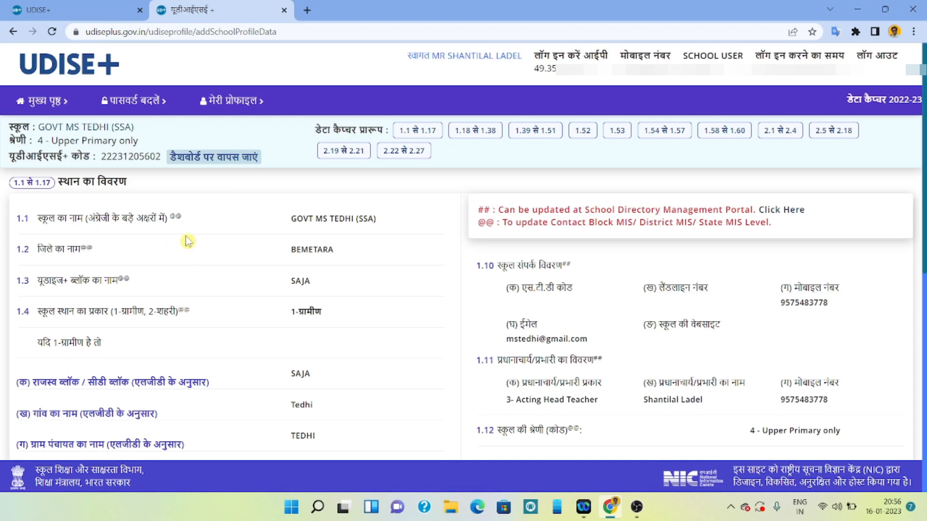
scroll(190, 242, down, 1)
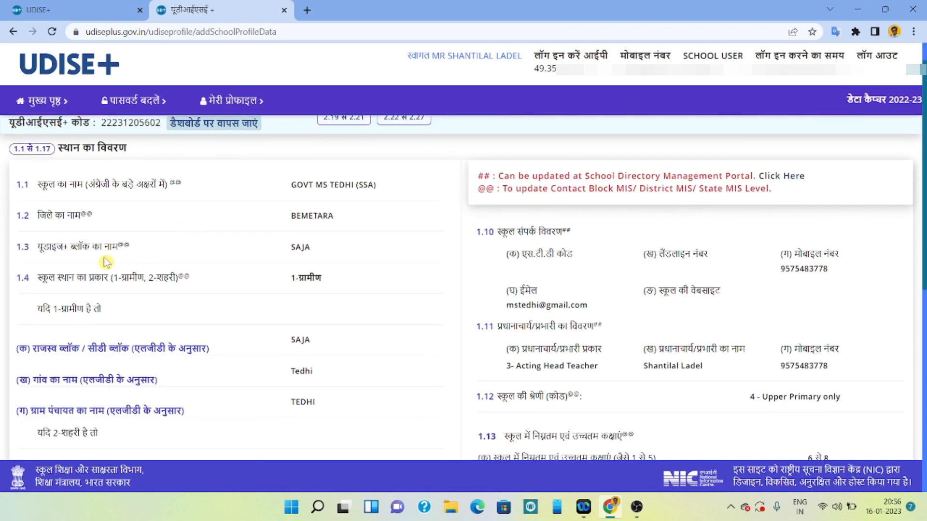
scroll(179, 260, down, 1)
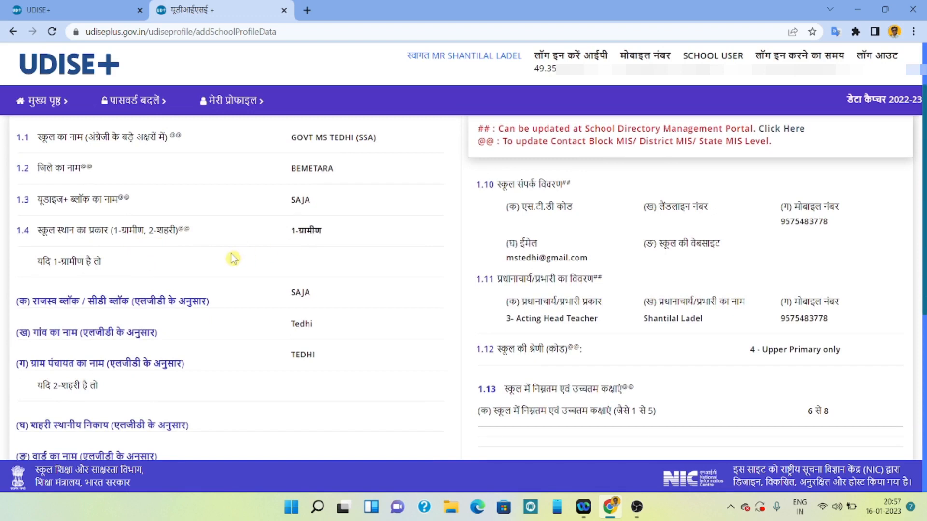
scroll(234, 259, down, 1)
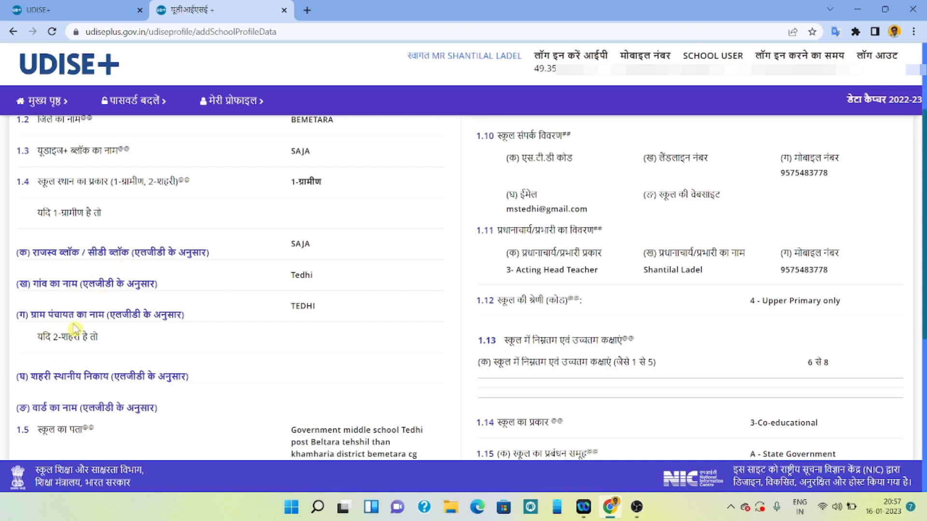
scroll(144, 338, down, 1)
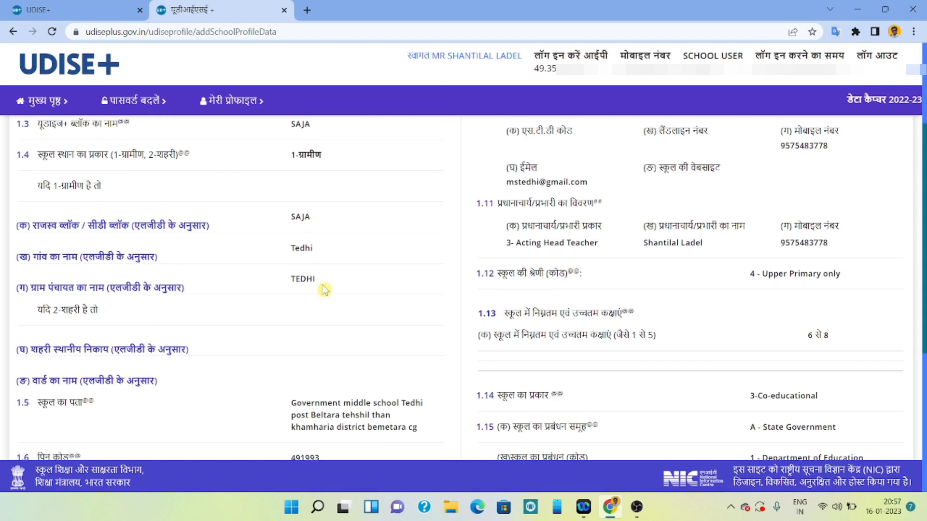
scroll(325, 287, down, 2)
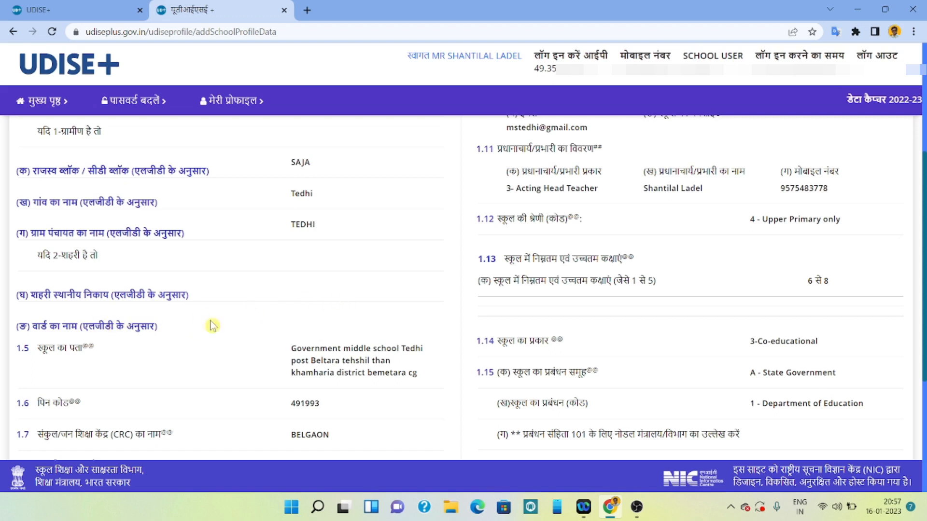
scroll(290, 306, up, 2)
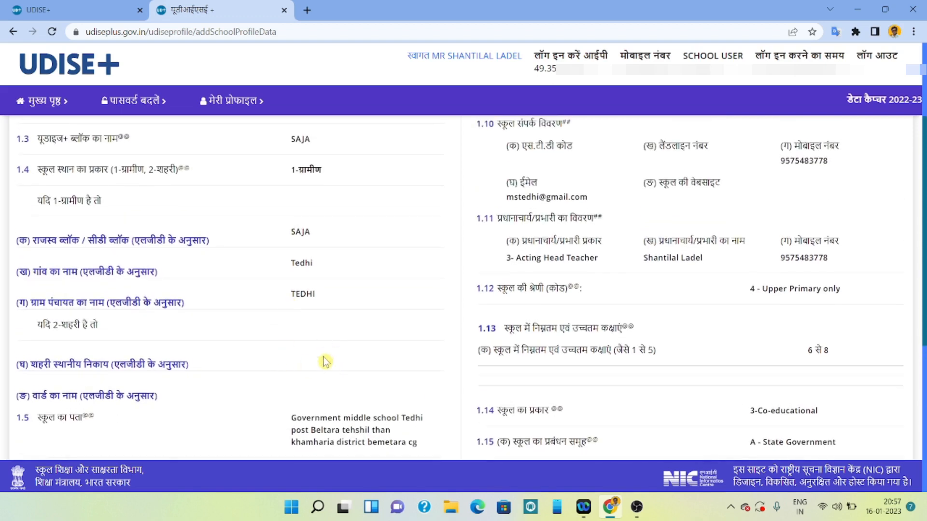
scroll(325, 363, down, 3)
scroll(325, 363, down, 2)
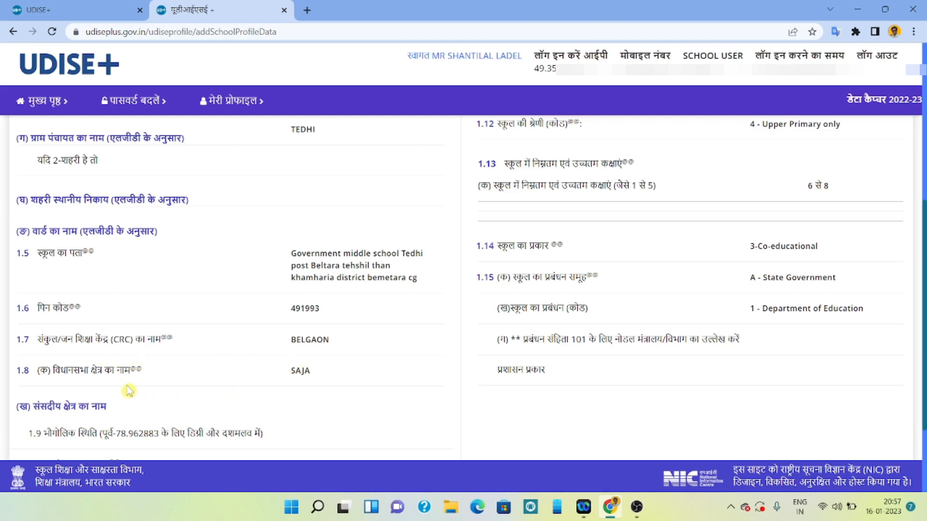
scroll(273, 388, down, 1)
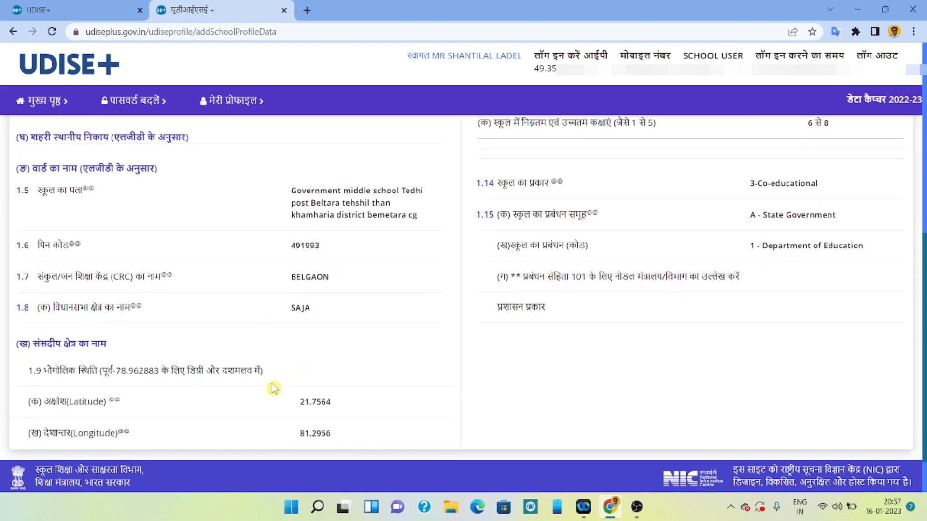
scroll(273, 388, down, 1)
scroll(273, 388, up, 8)
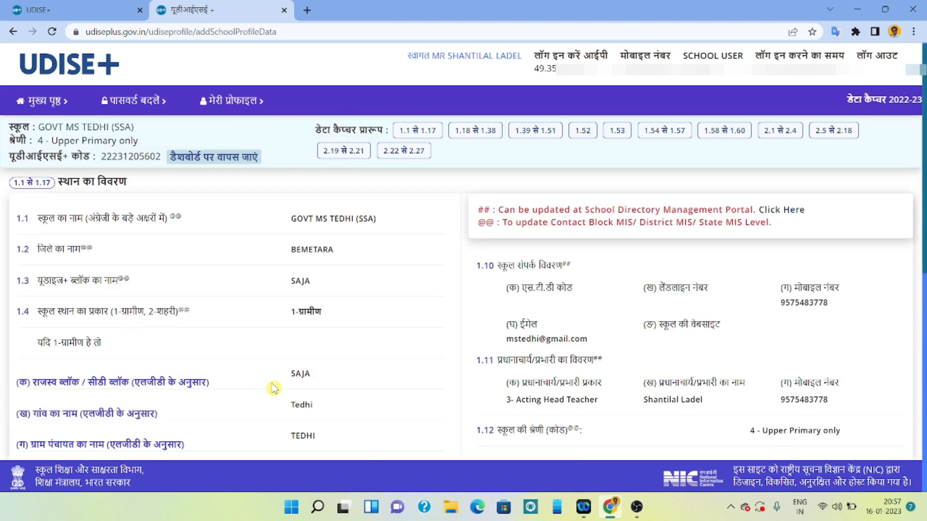
scroll(485, 333, down, 2)
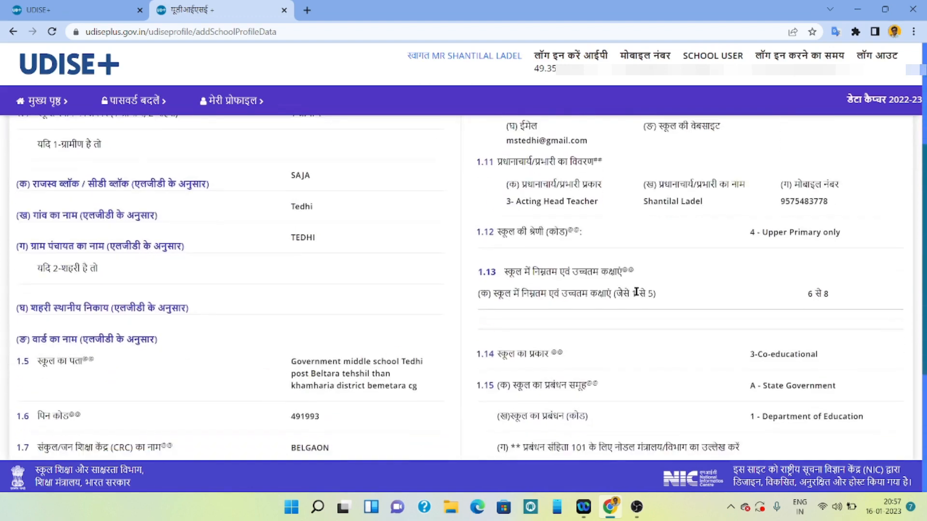
scroll(636, 291, up, 4)
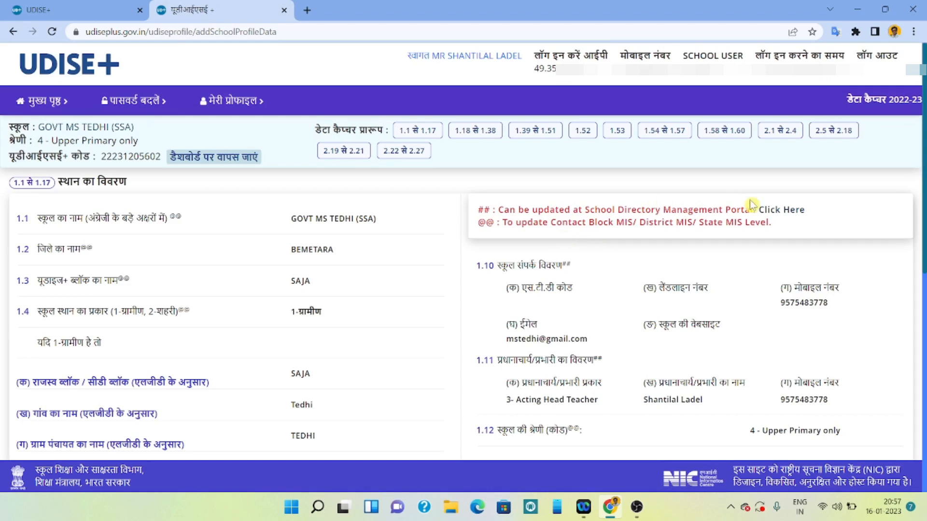
Advance to form 1.18 to 1.38 and review the respondent details, establishment year and recognition year.
scroll(663, 253, down, 8)
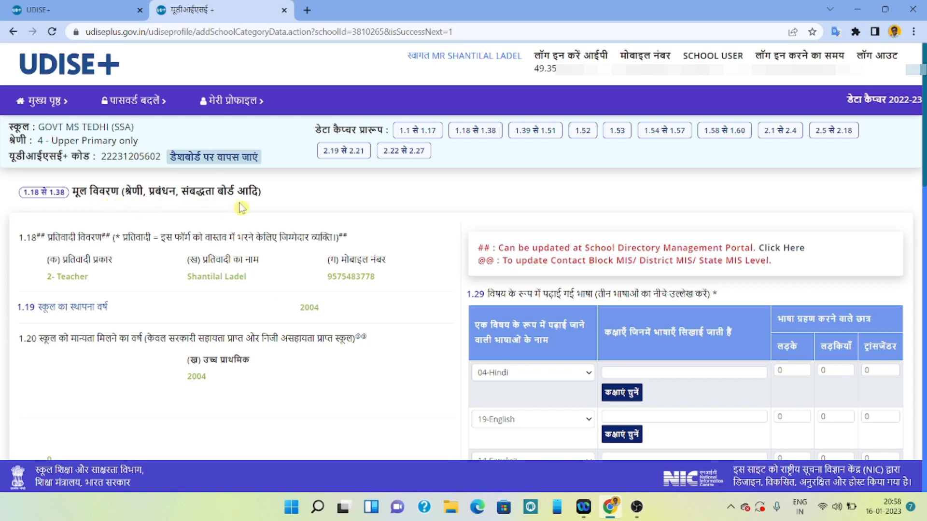
scroll(263, 230, down, 1)
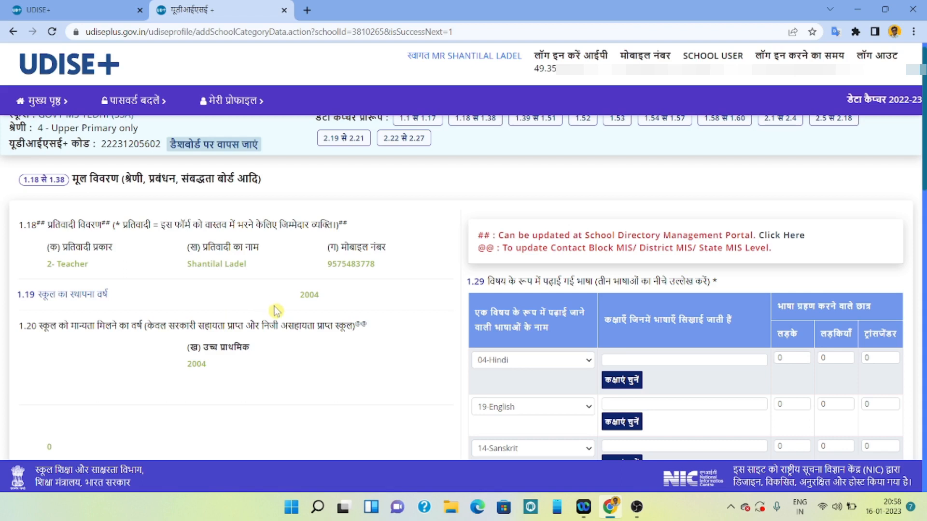
scroll(275, 310, down, 2)
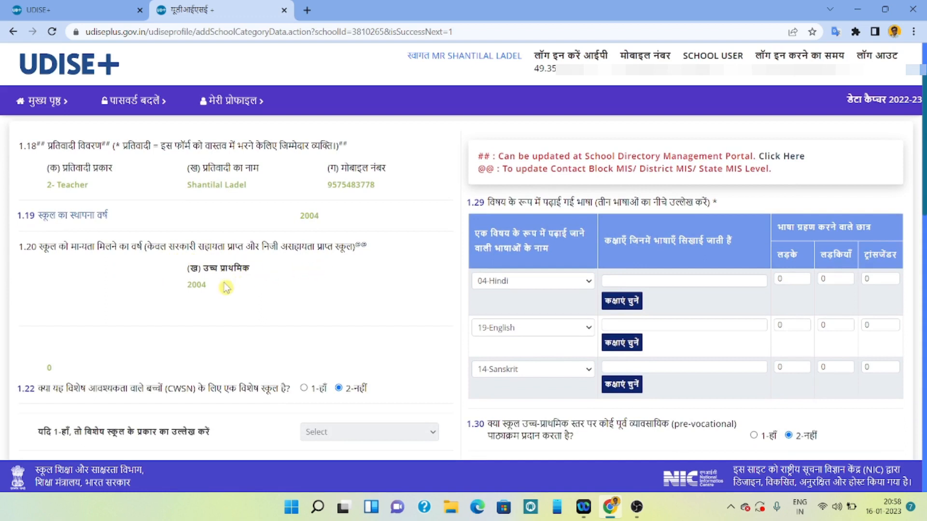
scroll(201, 305, down, 2)
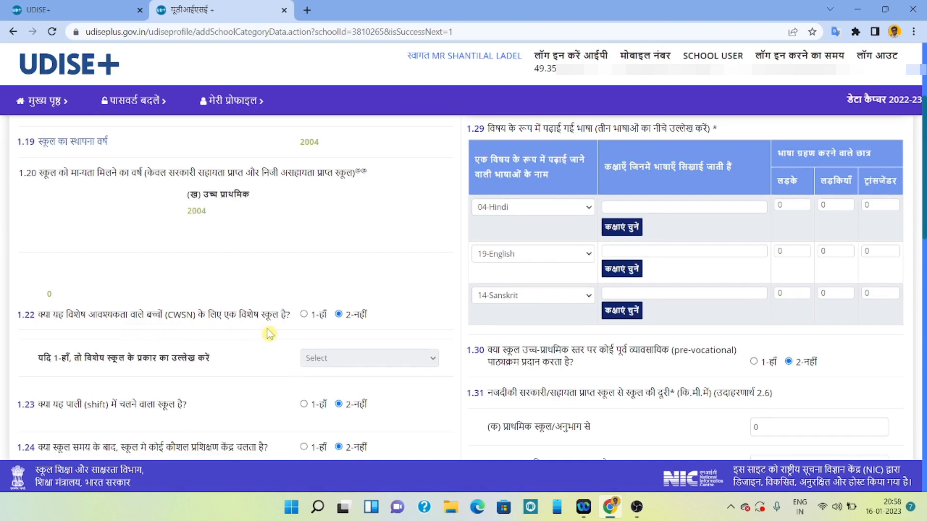
Try answering Yes to question 1.22 on being a special school for CWSN, view the special school types, and restore No.
click(304, 316)
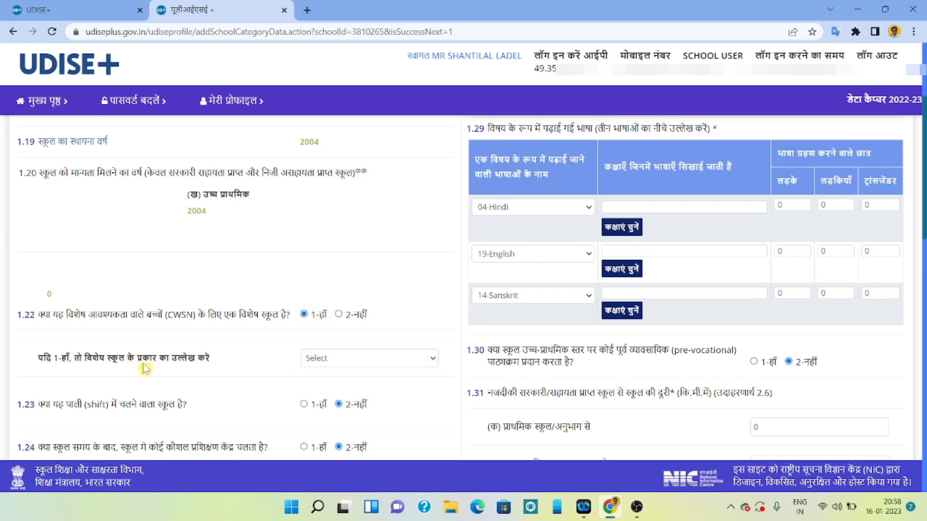
click(401, 362)
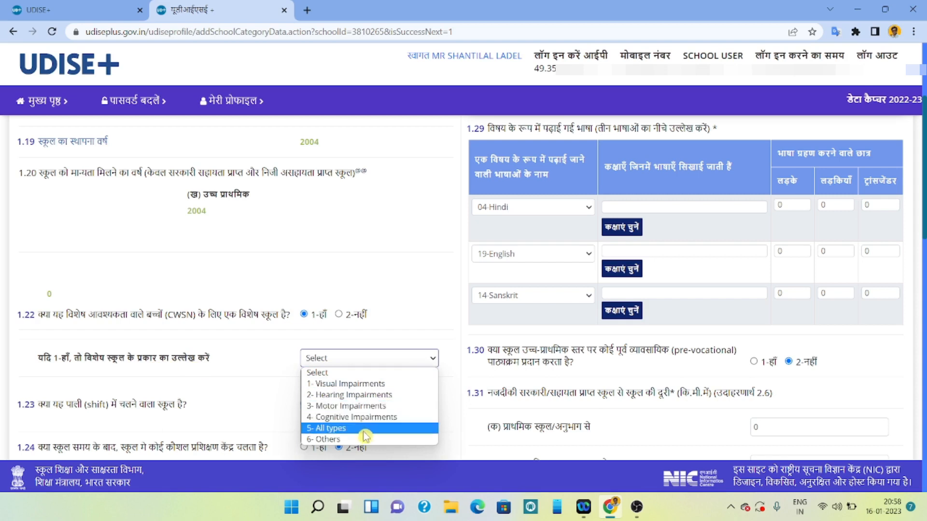
click(396, 368)
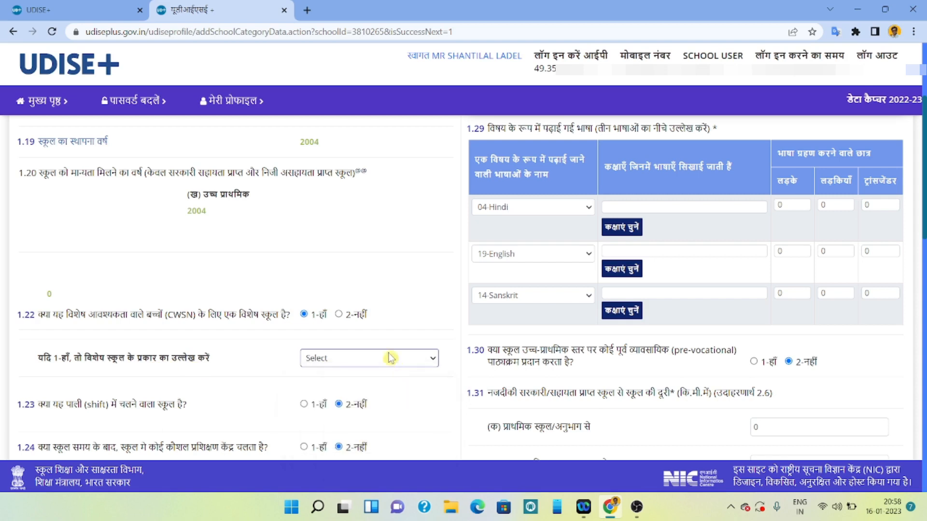
click(339, 315)
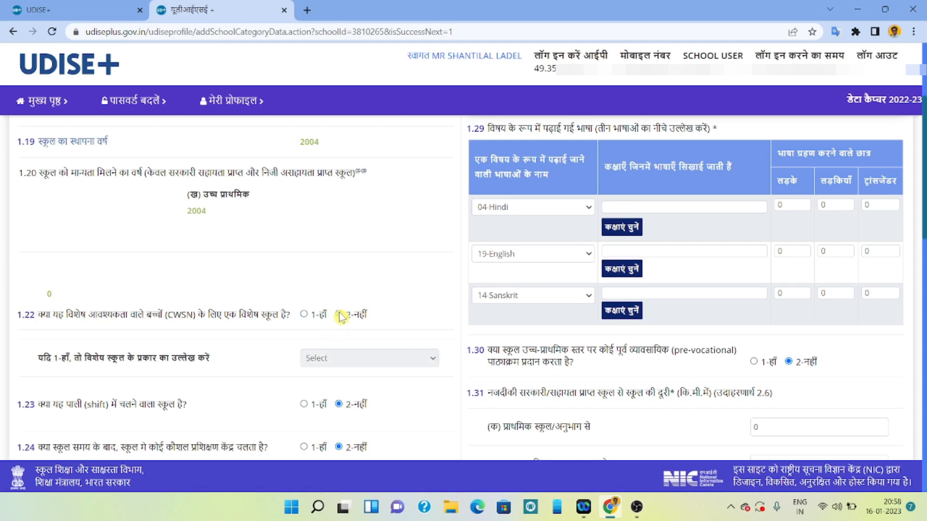
Review questions 1.23 to 1.25 on shifts, the skill training centre and residential status, and view the residential type options.
scroll(288, 331, down, 2)
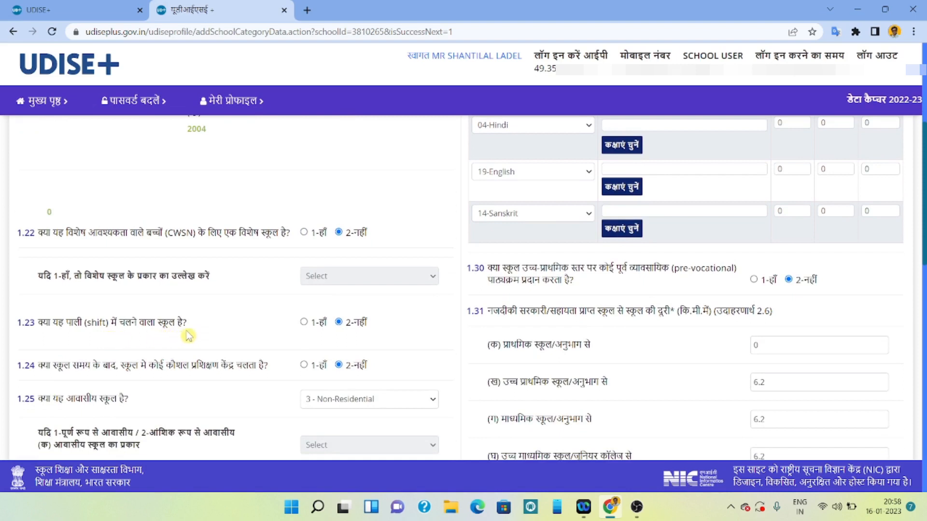
scroll(292, 335, down, 1)
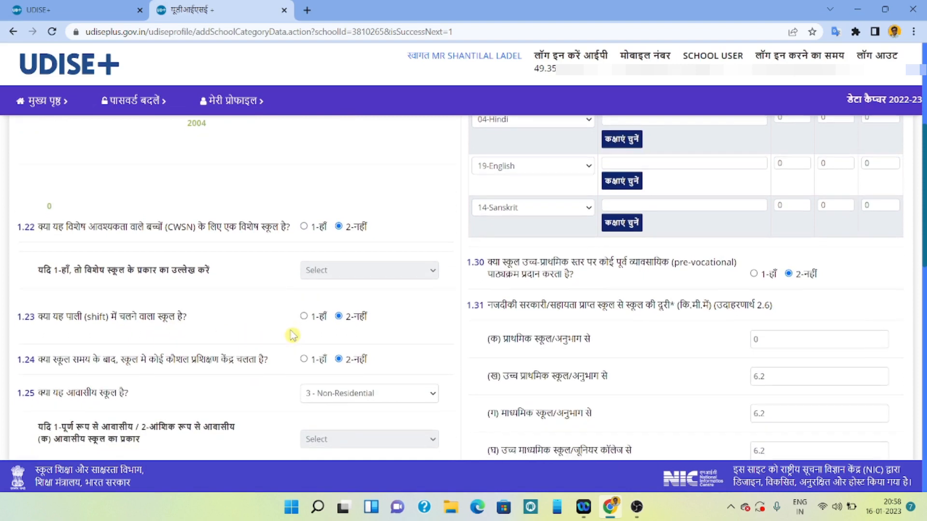
scroll(292, 335, down, 1)
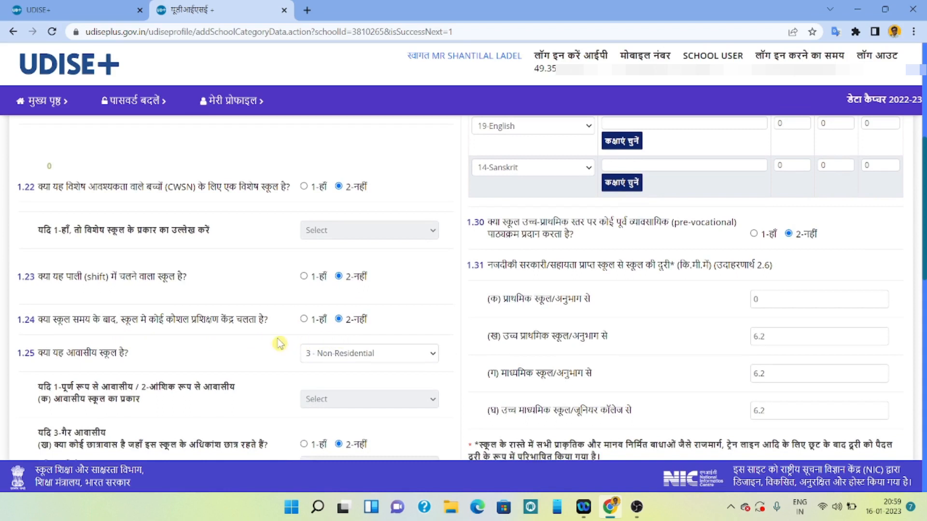
scroll(277, 343, down, 1)
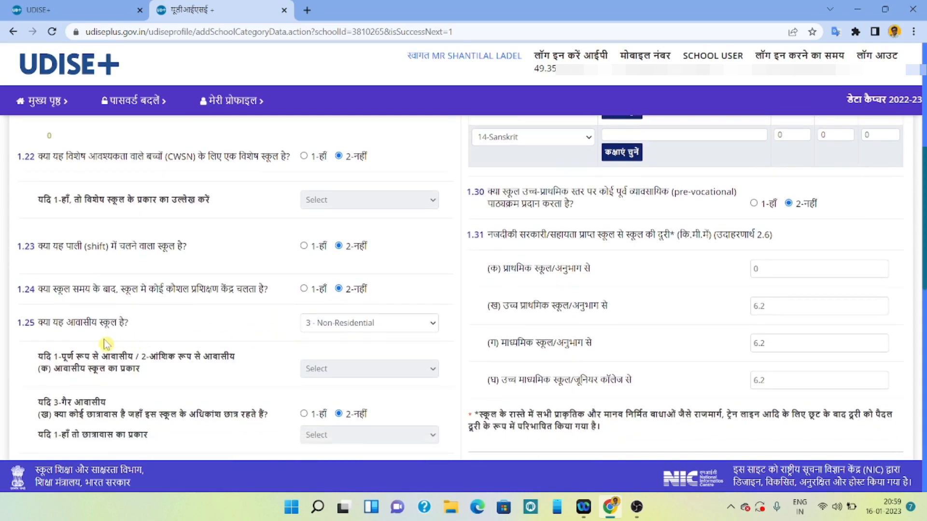
click(408, 329)
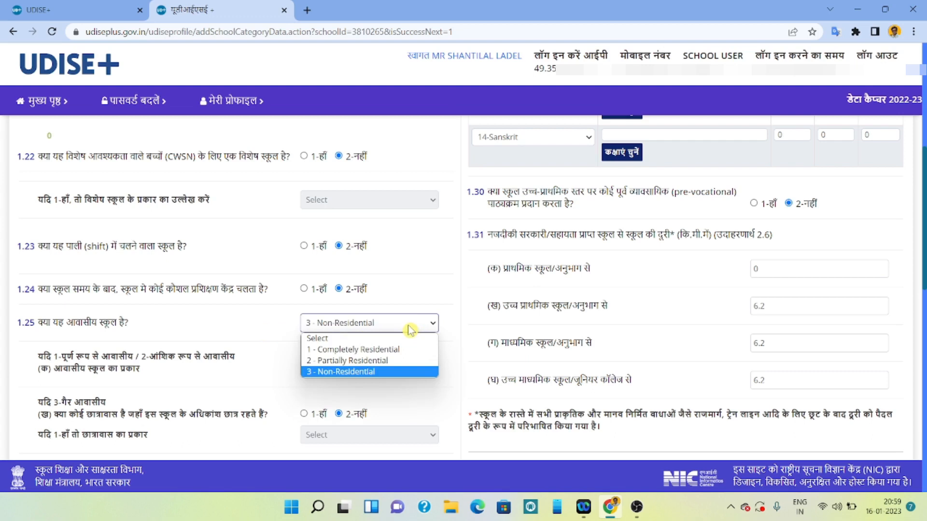
click(410, 330)
scroll(410, 331, down, 1)
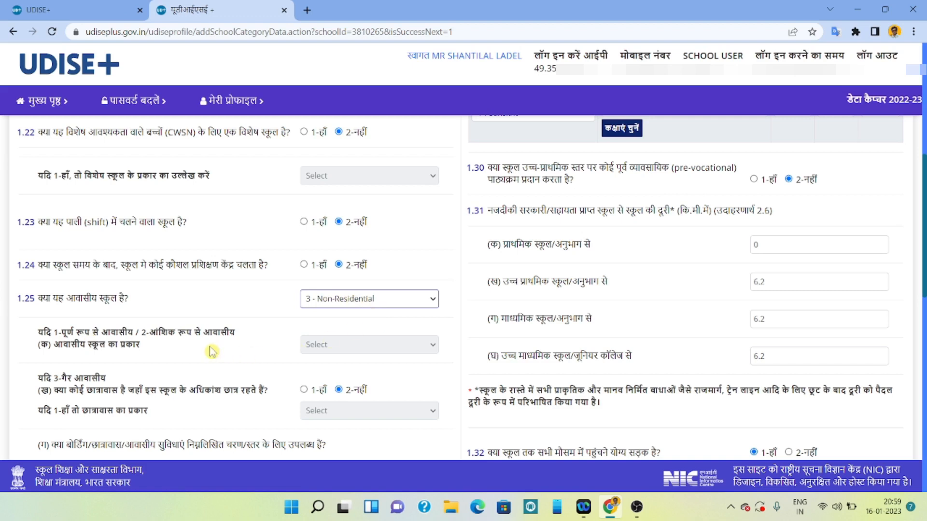
Examine the hostel and boarding facility questions, minority management question 1.26 and medium of instruction question 1.28.
scroll(259, 362, down, 2)
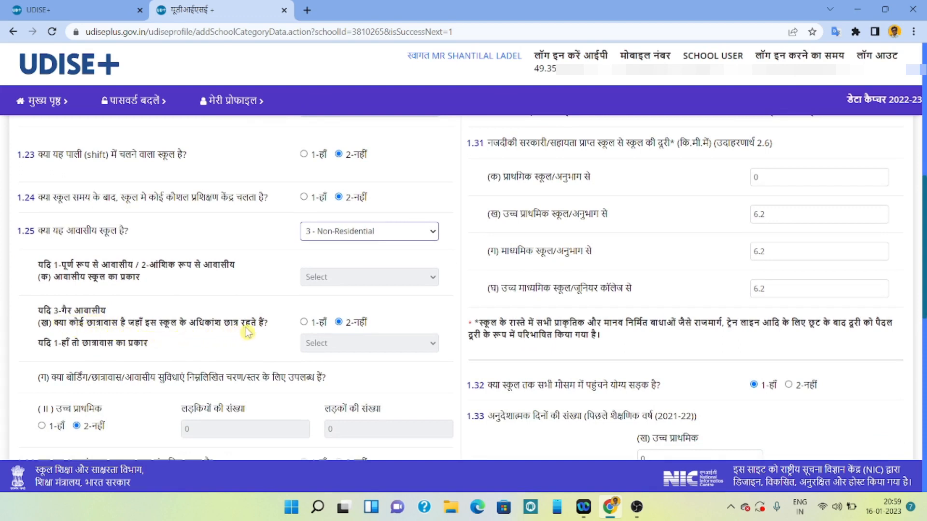
scroll(341, 334, down, 2)
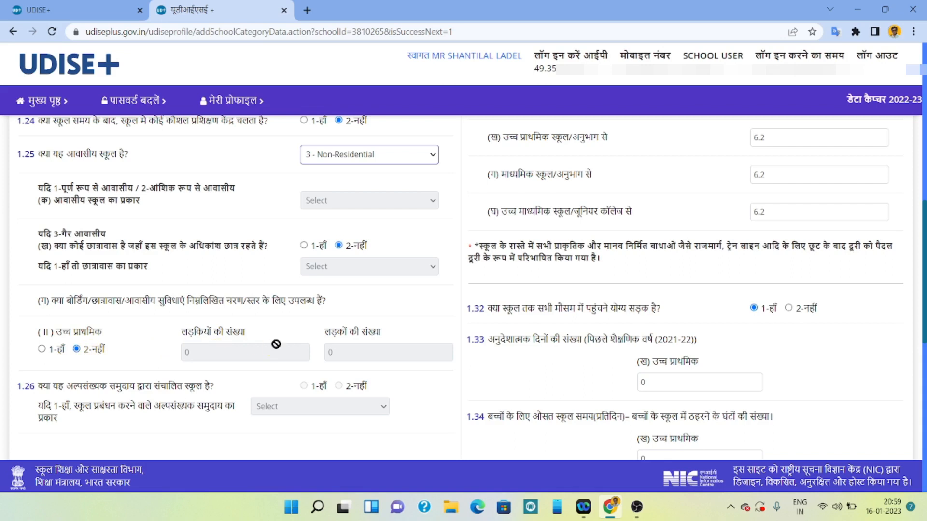
scroll(321, 352, down, 2)
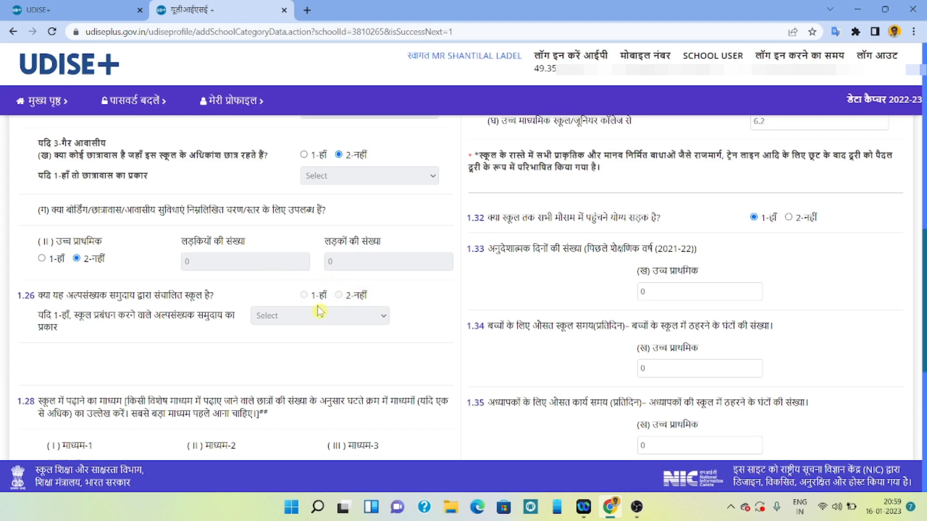
scroll(293, 332, down, 2)
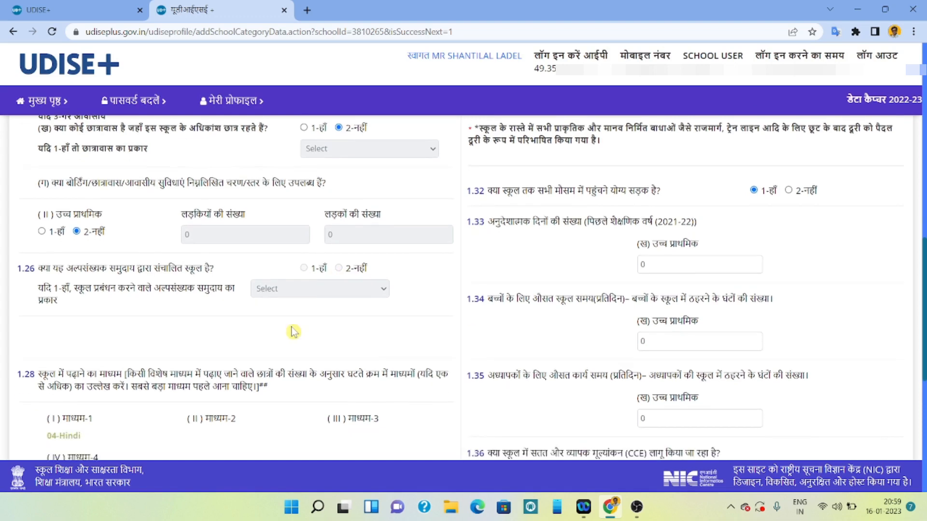
scroll(293, 332, down, 4)
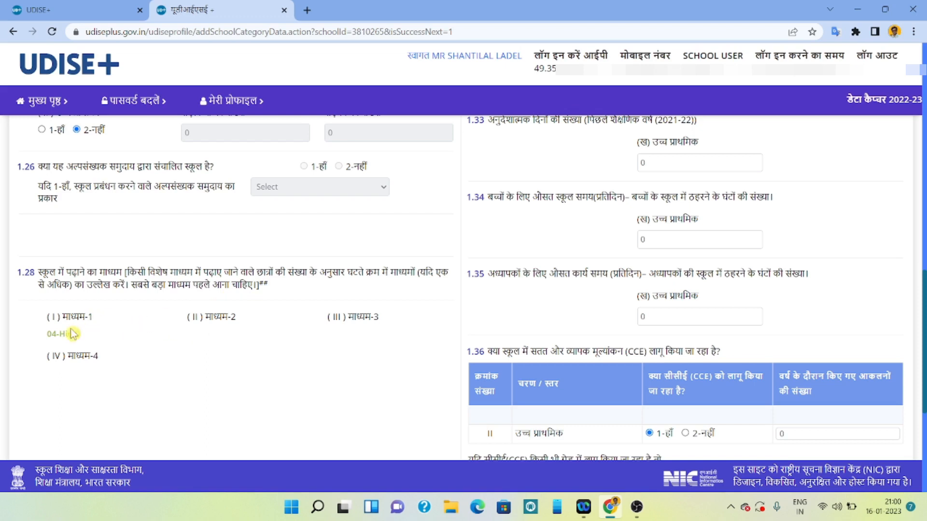
scroll(201, 319, down, 5)
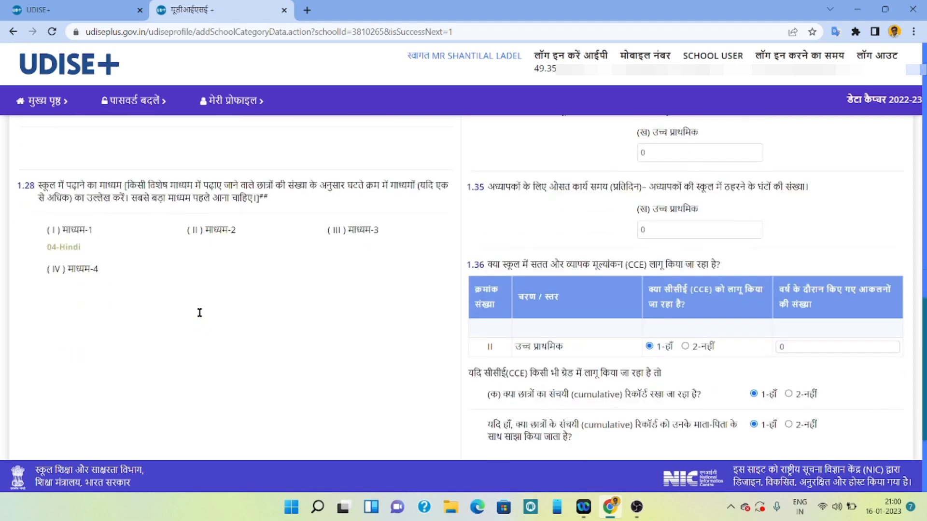
Select classes 6, 7 and 8 as the classes where 04-Hindi is taught in question 1.29.
scroll(202, 319, up, 15)
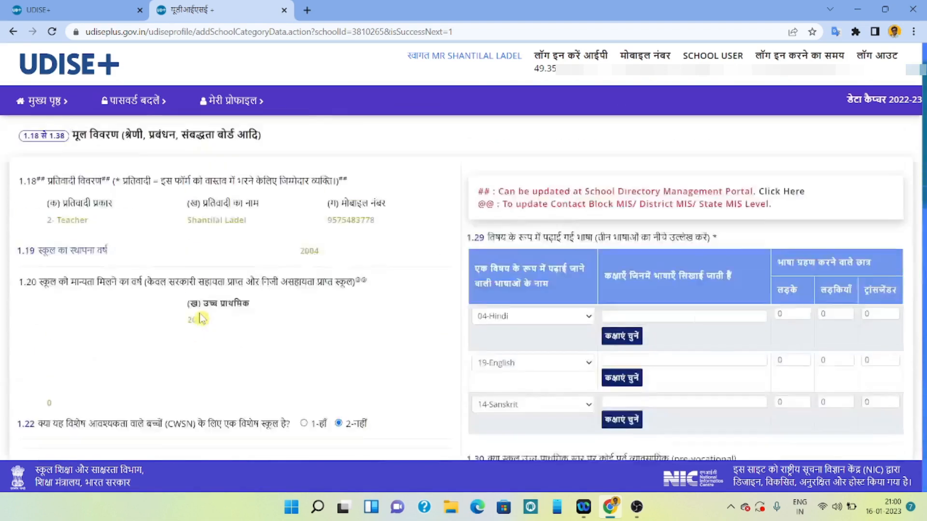
scroll(447, 319, down, 2)
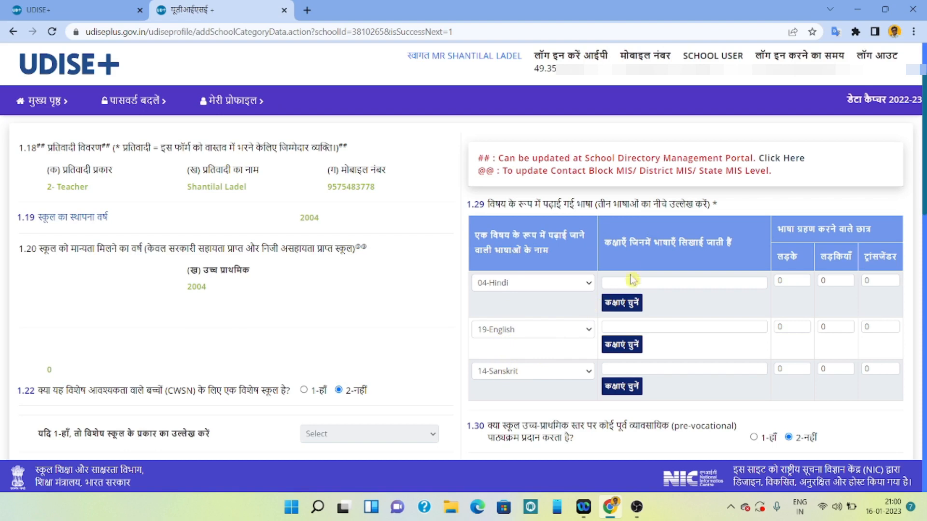
click(636, 305)
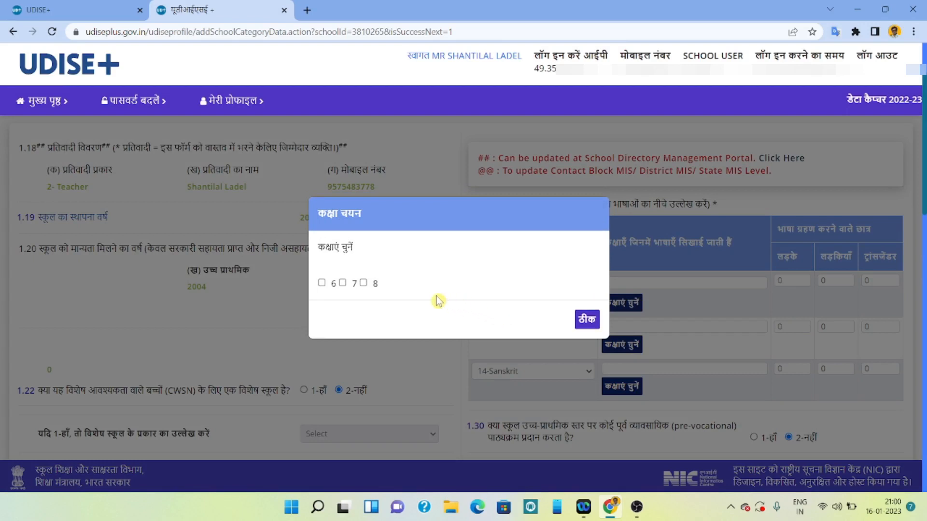
click(321, 283)
click(342, 283)
click(363, 283)
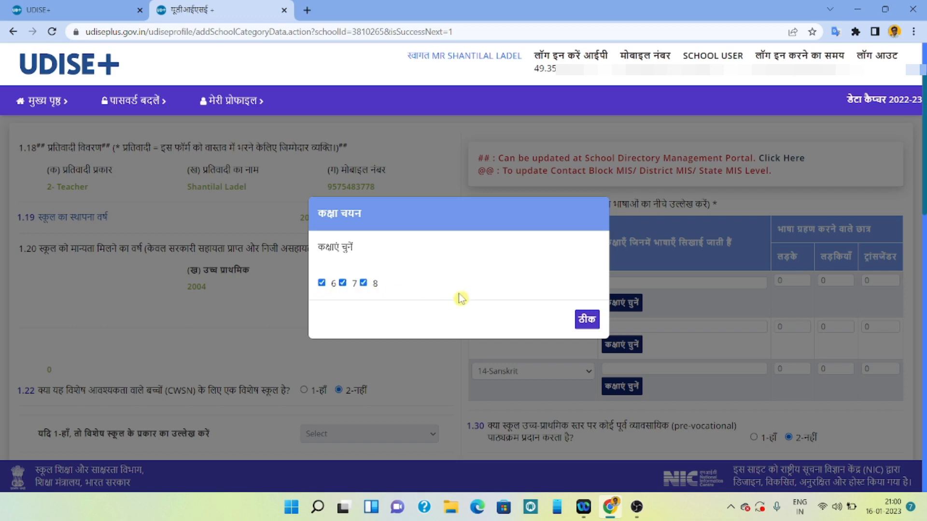
click(581, 321)
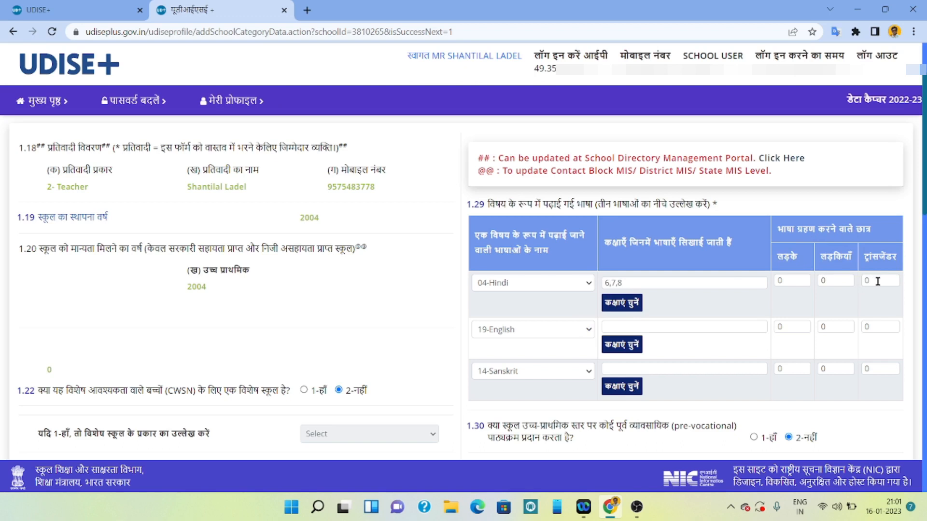
Review questions 1.30 to 1.32 on pre-vocational courses, distances to the nearest government or aided schools and the all-weather road.
scroll(768, 297, down, 1)
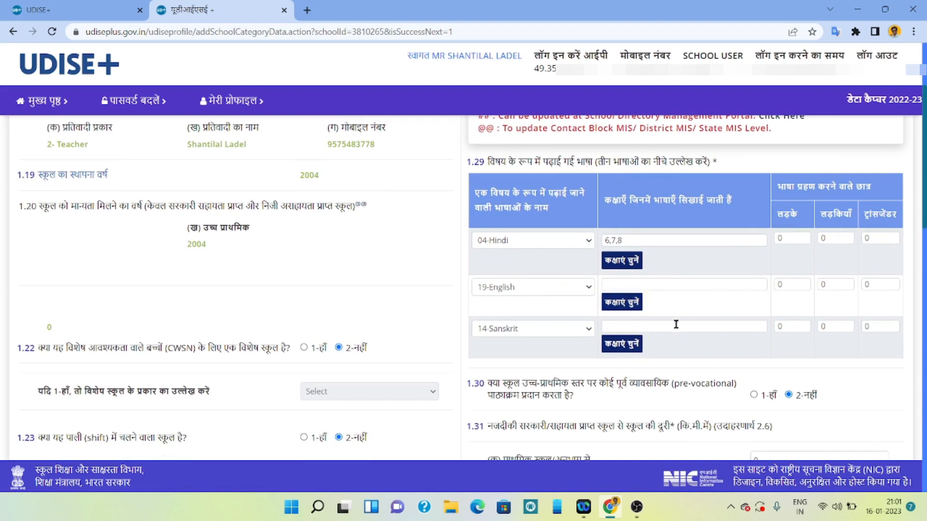
scroll(719, 322, down, 3)
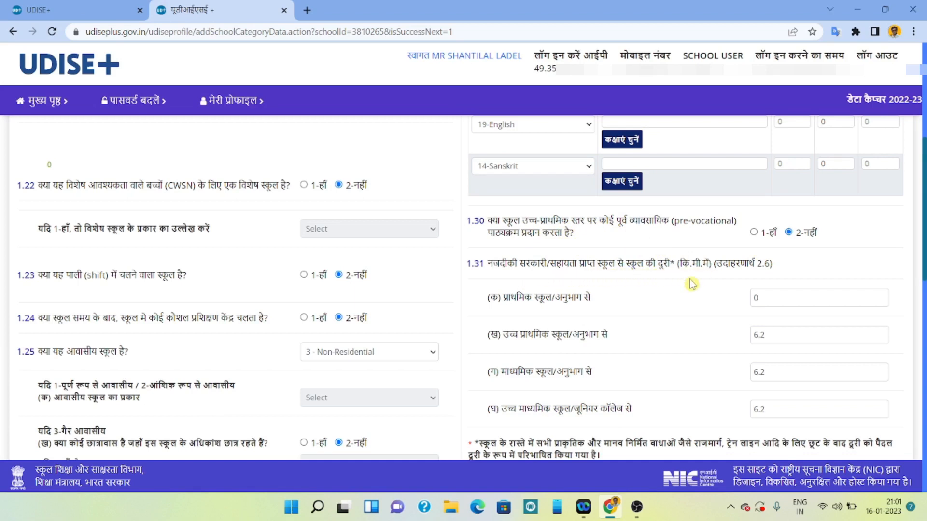
scroll(652, 303, down, 1)
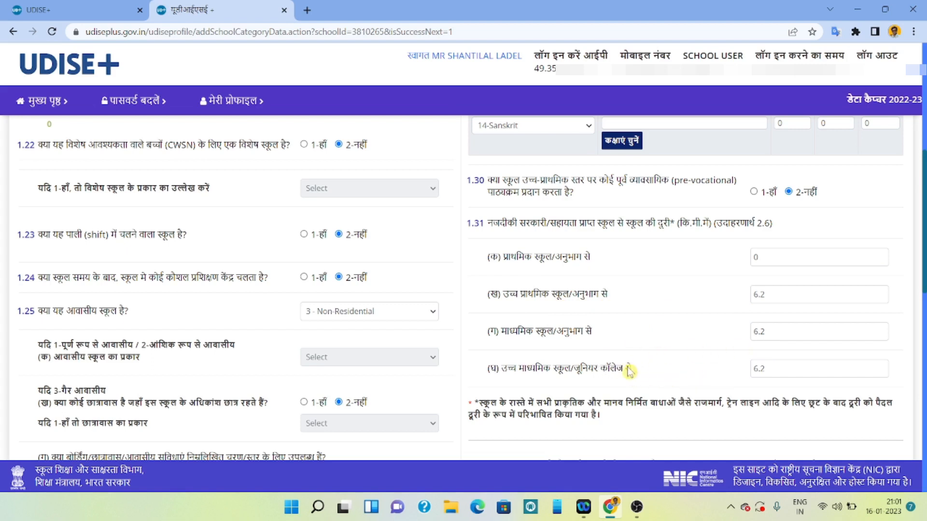
scroll(627, 370, down, 1)
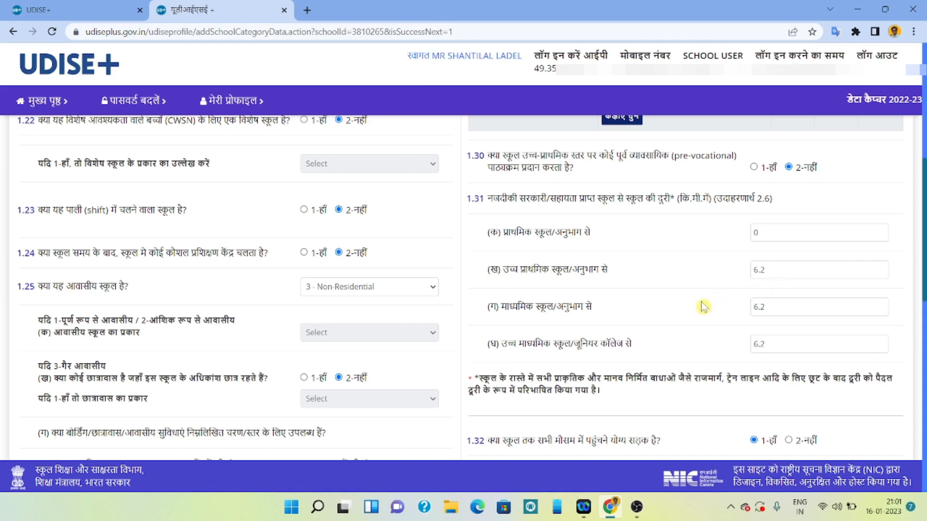
scroll(692, 308, down, 3)
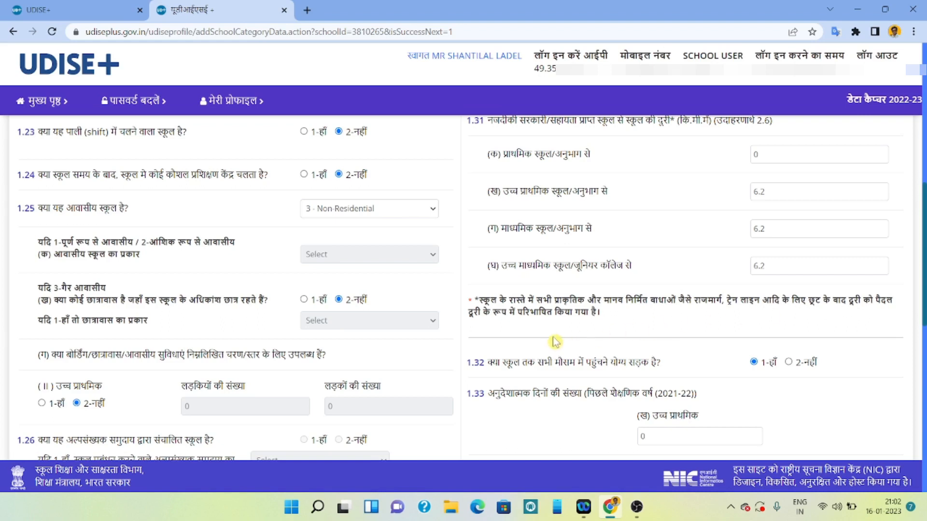
scroll(593, 314, down, 1)
scroll(594, 314, up, 1)
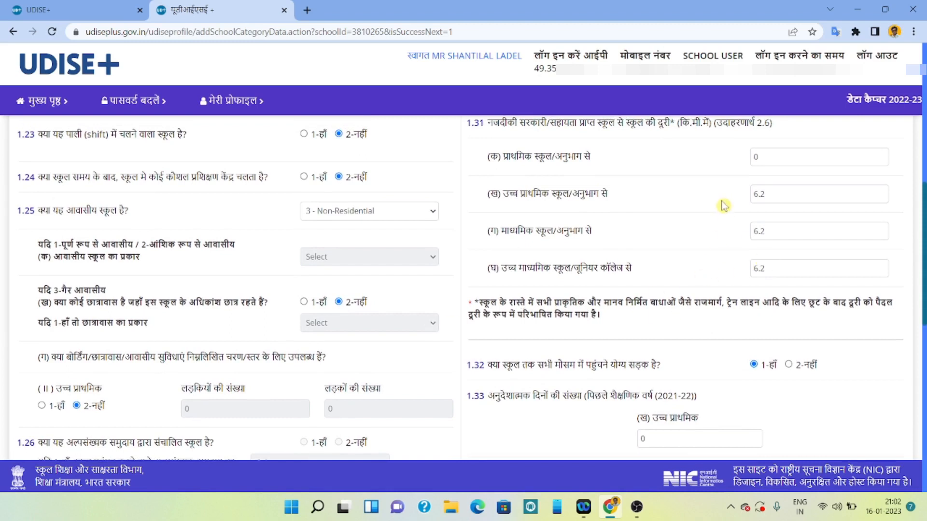
scroll(688, 322, down, 1)
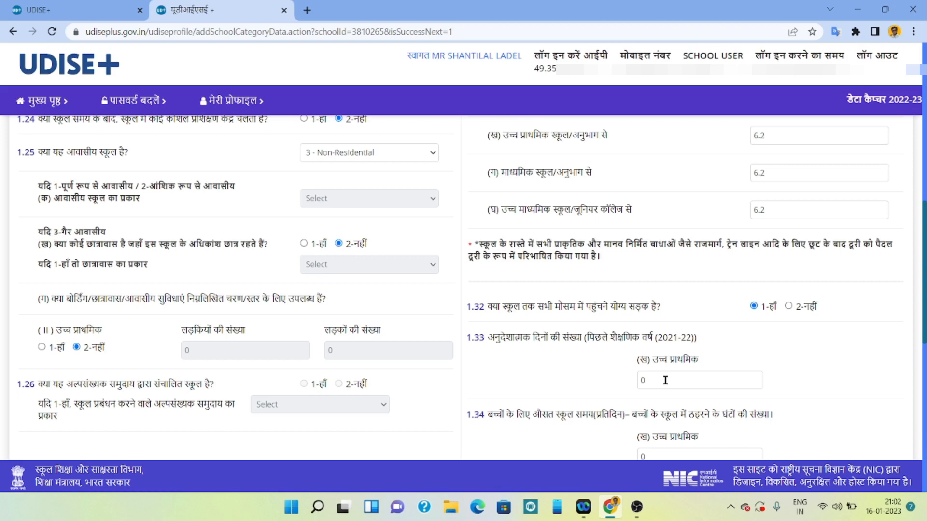
Examine questions 1.33 to 1.36 on instructional days, student and teacher school hours, CCE assessments and cumulative records.
scroll(666, 381, down, 3)
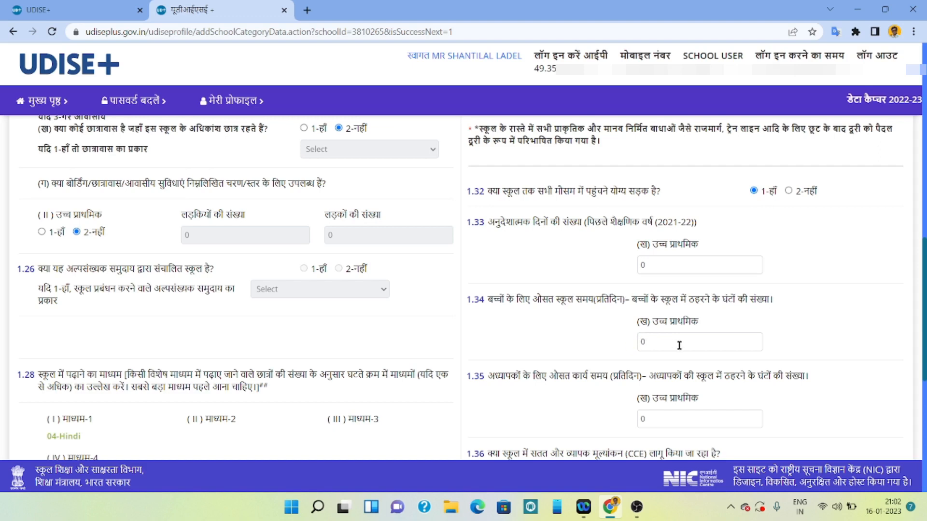
scroll(608, 321, down, 1)
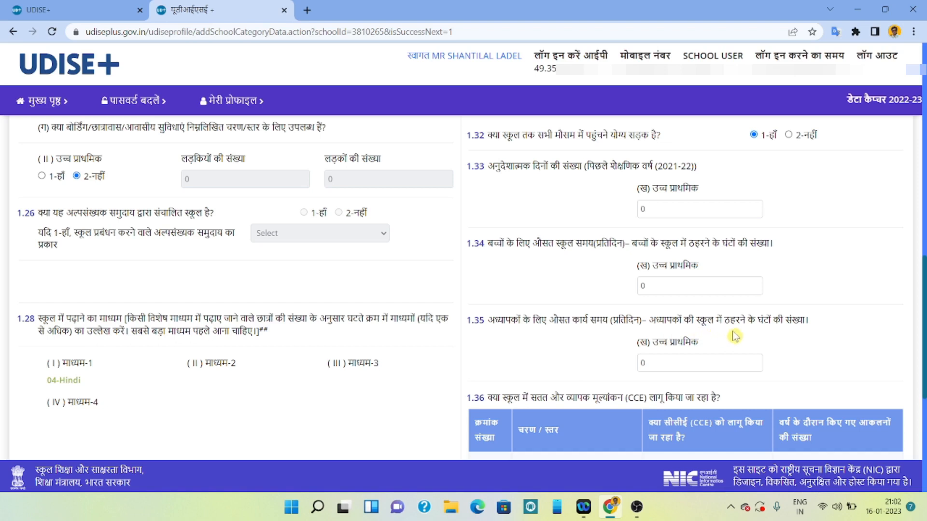
scroll(673, 367, down, 1)
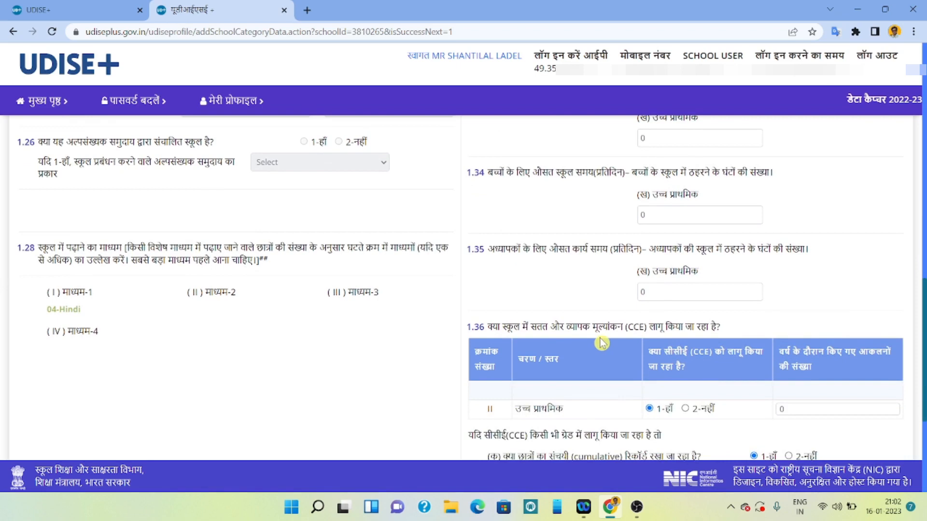
scroll(601, 343, down, 1)
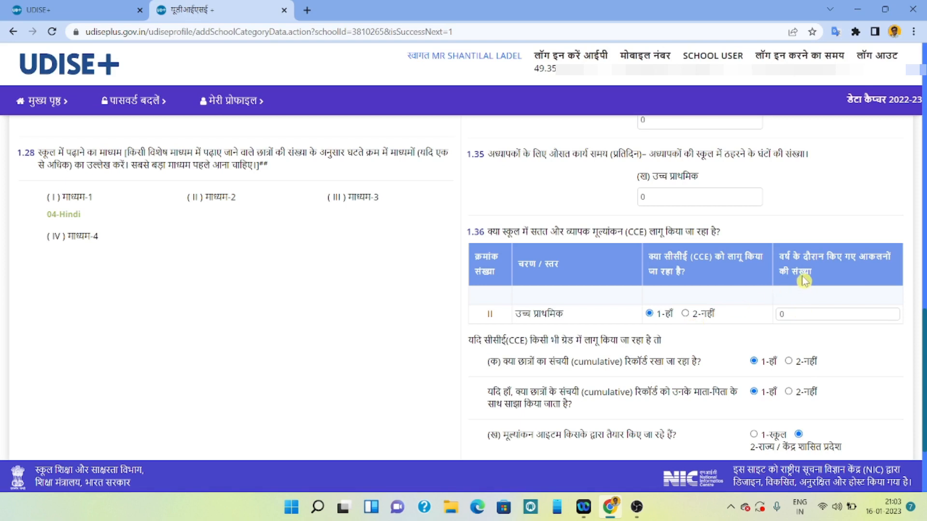
click(802, 314)
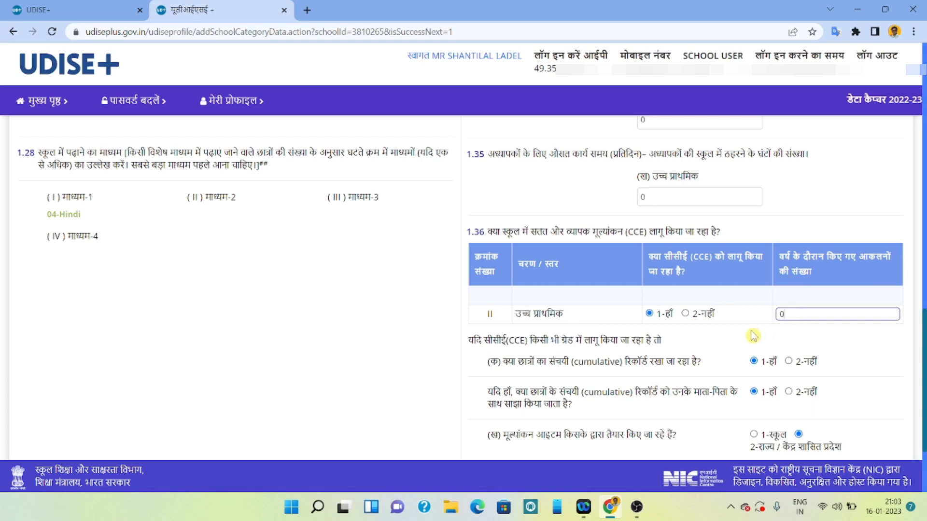
scroll(753, 336, down, 1)
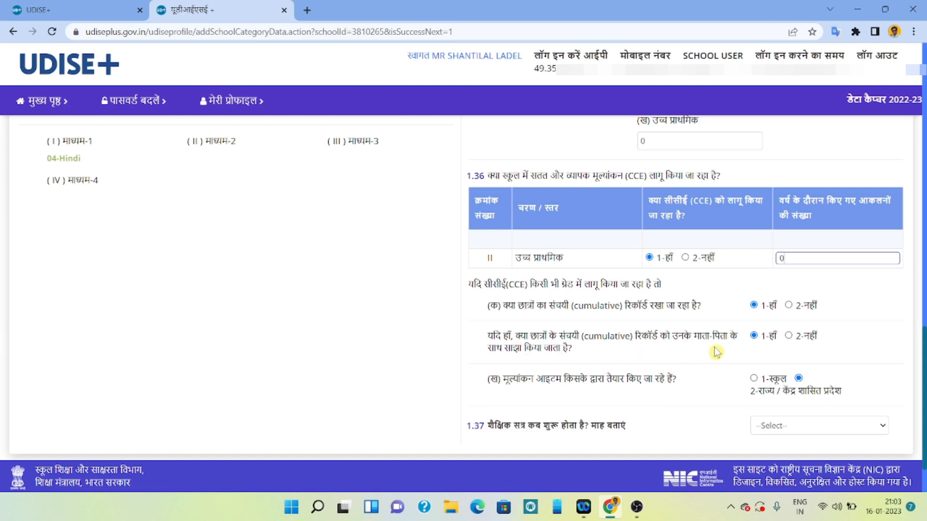
scroll(725, 376, down, 2)
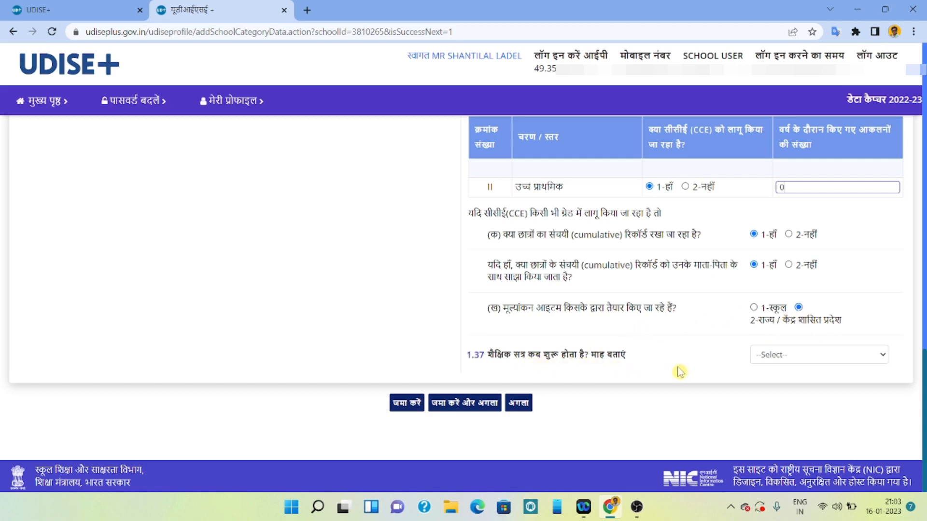
Set the academic session's starting month in question 1.37 to 6 - June and advance to form 1.39 to 1.51.
click(782, 362)
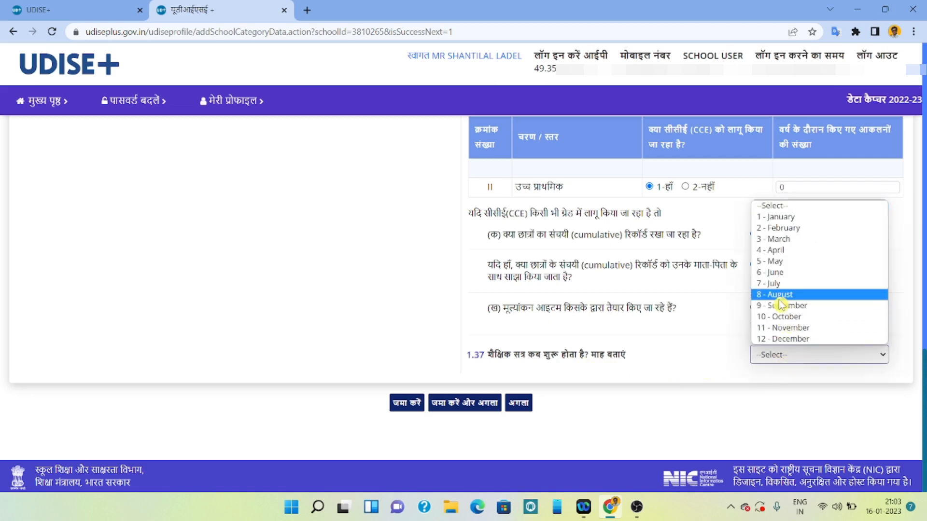
click(772, 273)
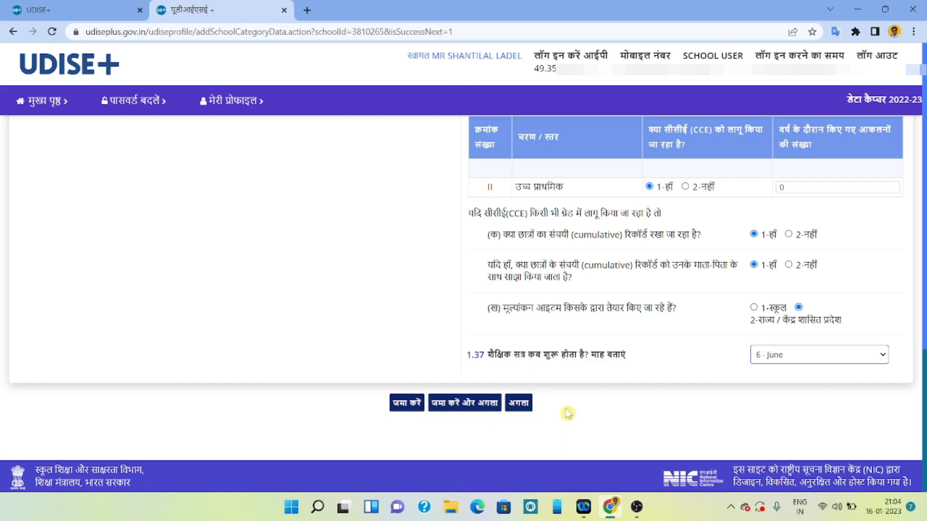
click(473, 404)
click(524, 403)
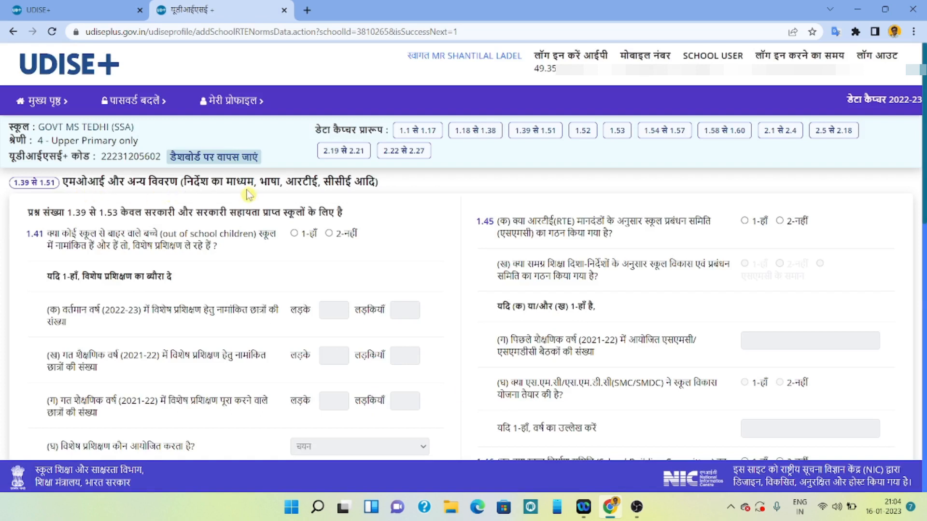
scroll(322, 201, down, 1)
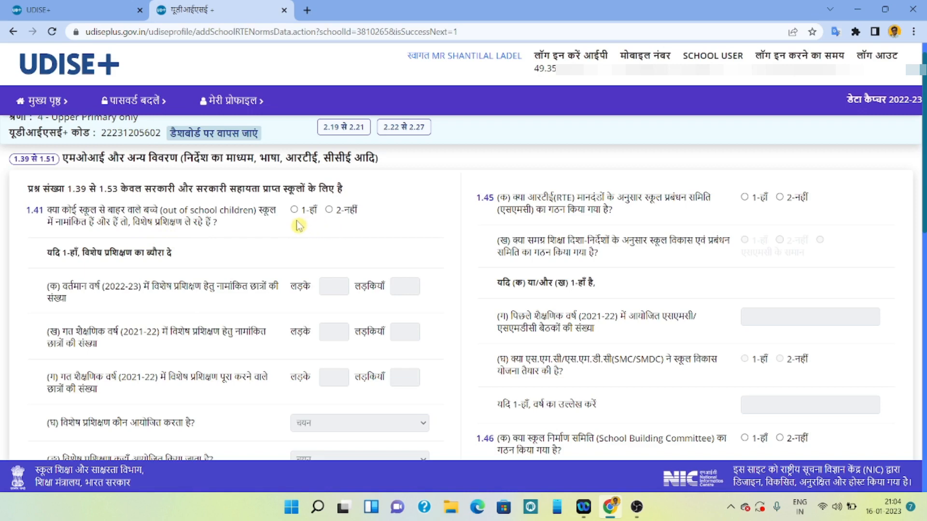
Examine questions 1.41 to 1.44 on special training for out-of-school children, remedial teaching, learning enhancement and school visits.
scroll(178, 261, down, 1)
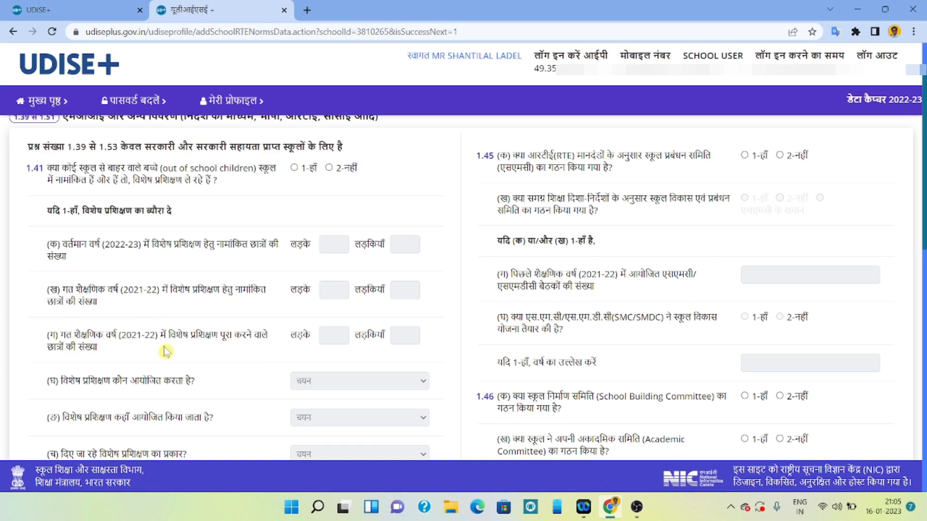
scroll(165, 351, down, 1)
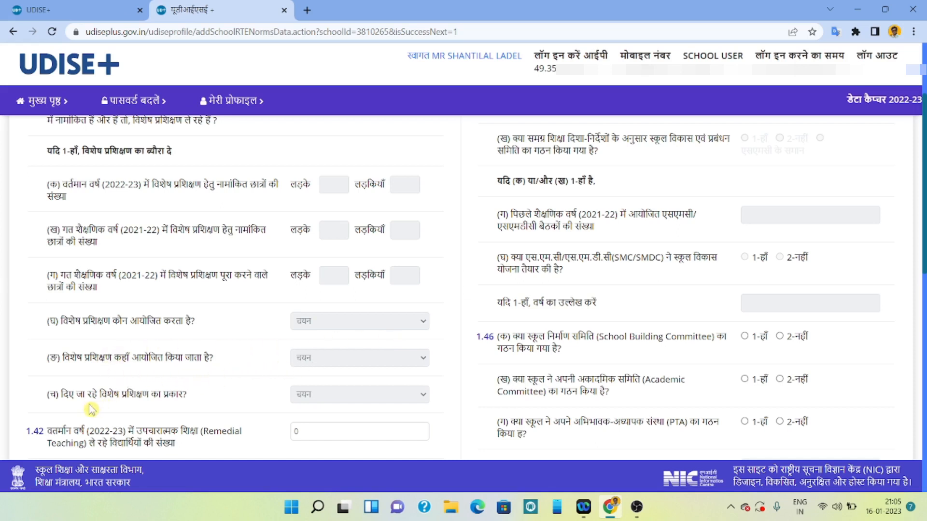
scroll(191, 407, down, 1)
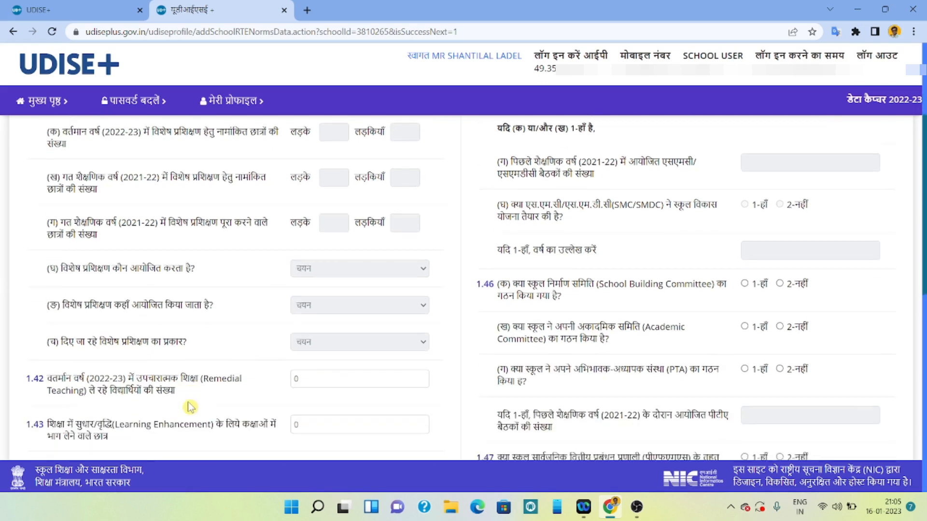
scroll(191, 407, down, 1)
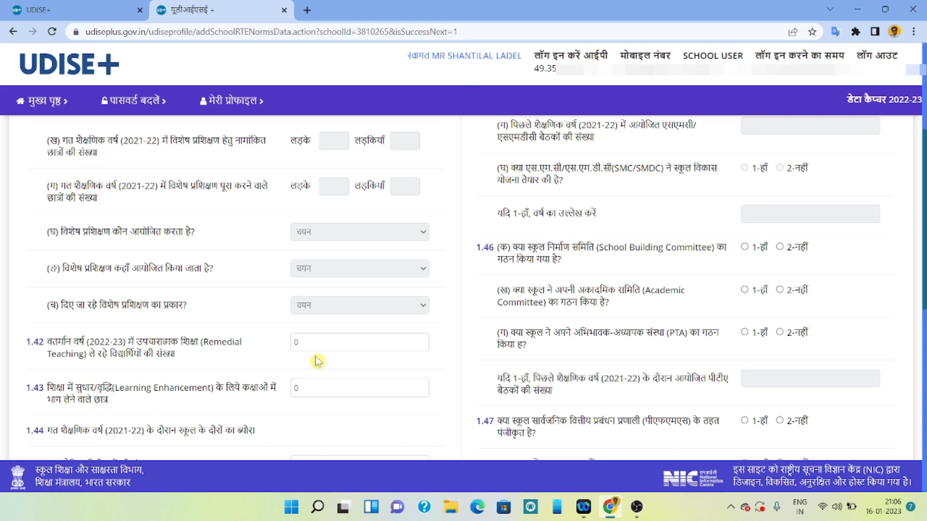
scroll(245, 358, down, 1)
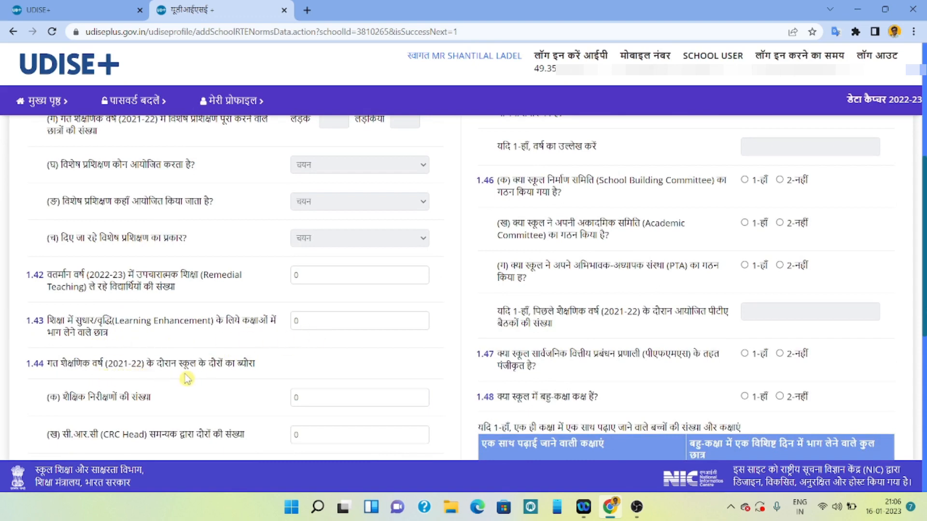
scroll(240, 380, down, 1)
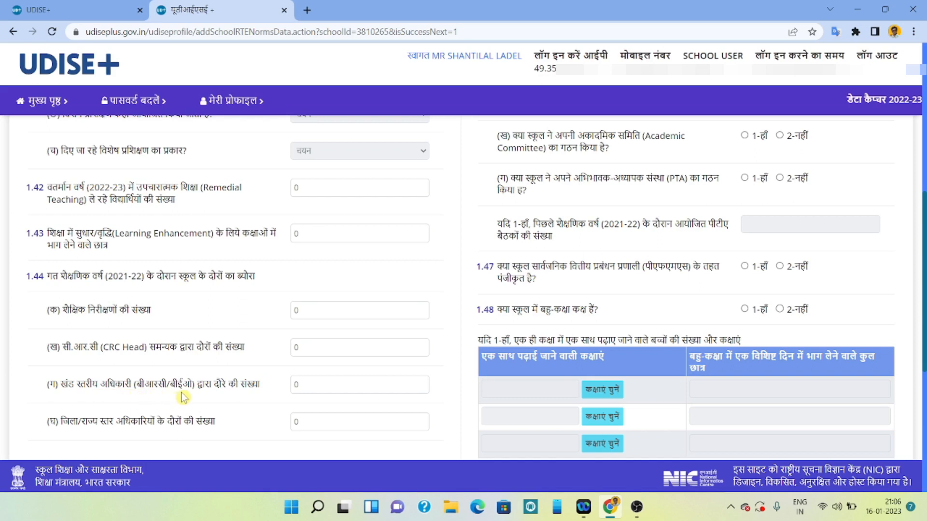
scroll(236, 400, down, 1)
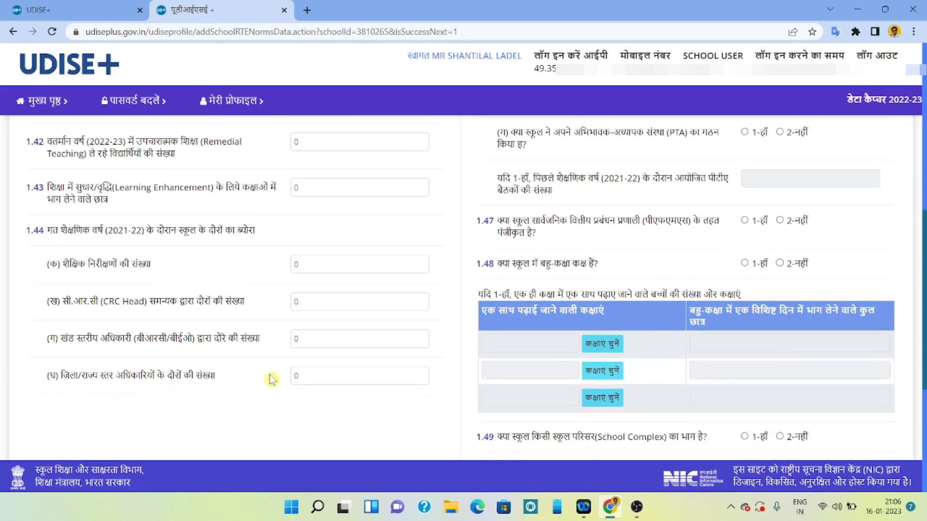
scroll(270, 379, down, 1)
scroll(272, 379, up, 1)
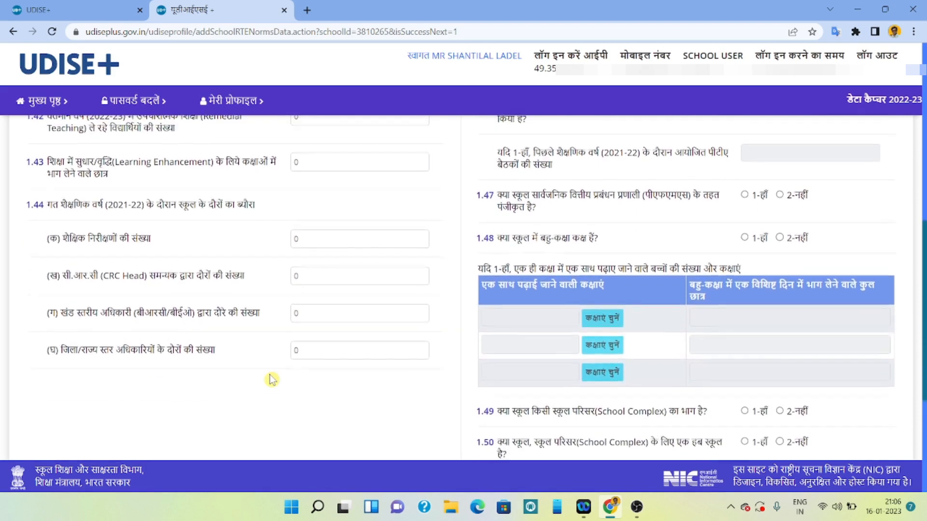
scroll(272, 380, down, 5)
Examine questions 1.45 and 1.46 on the school management committee, its development plan, and the building, academic and parent-teacher bodies.
scroll(272, 380, up, 15)
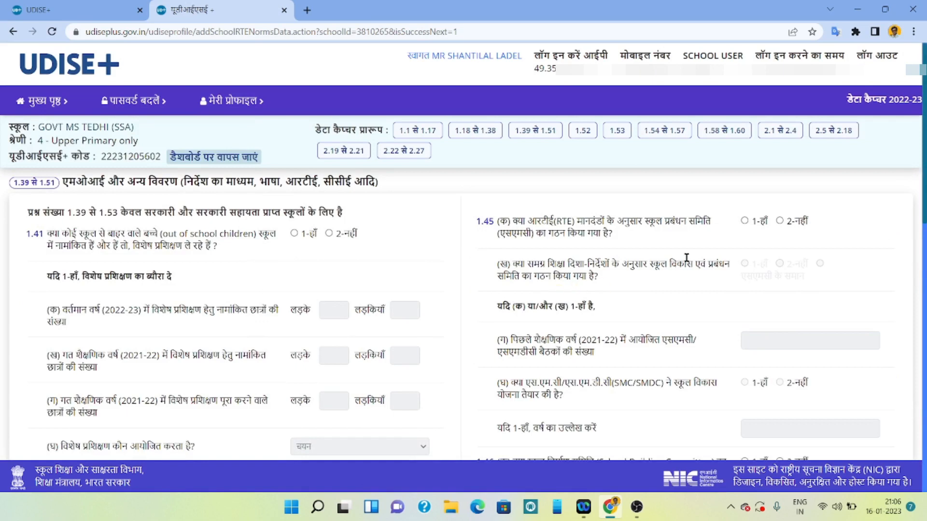
scroll(683, 298, down, 1)
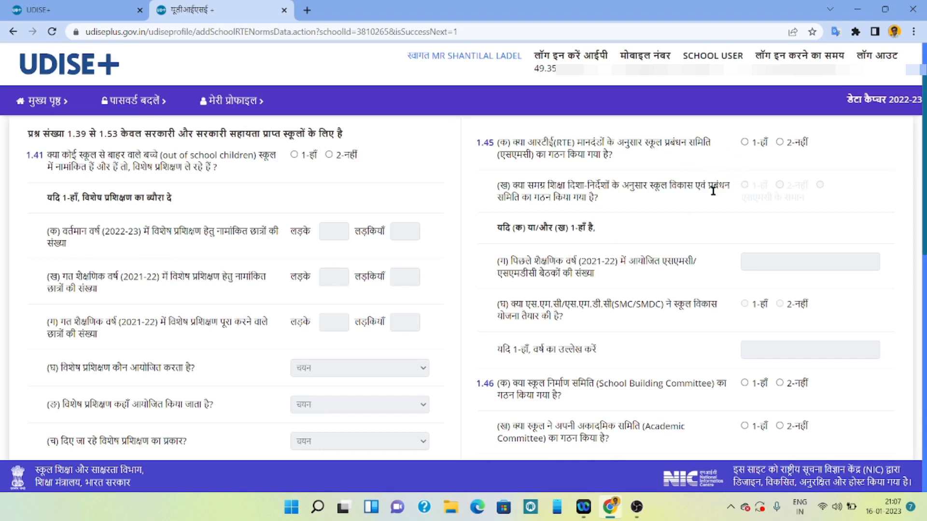
scroll(660, 207, up, 1)
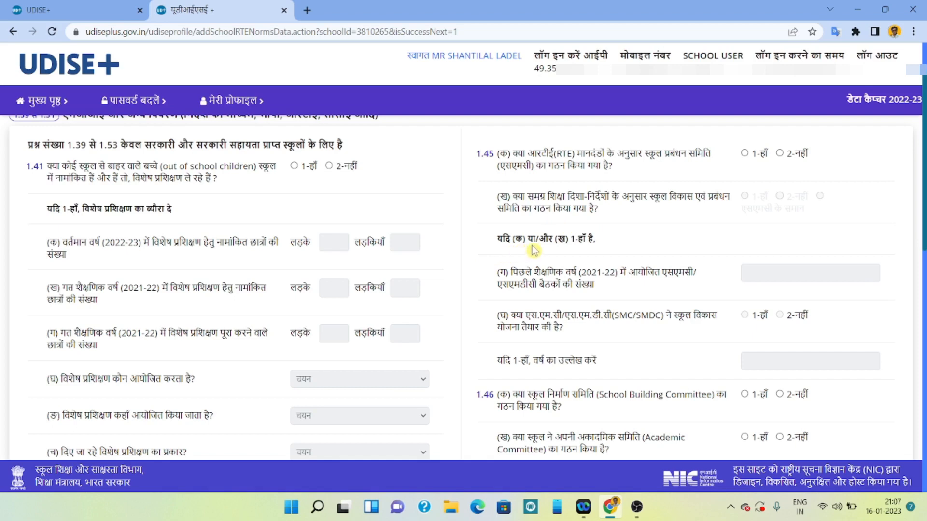
scroll(585, 251, down, 1)
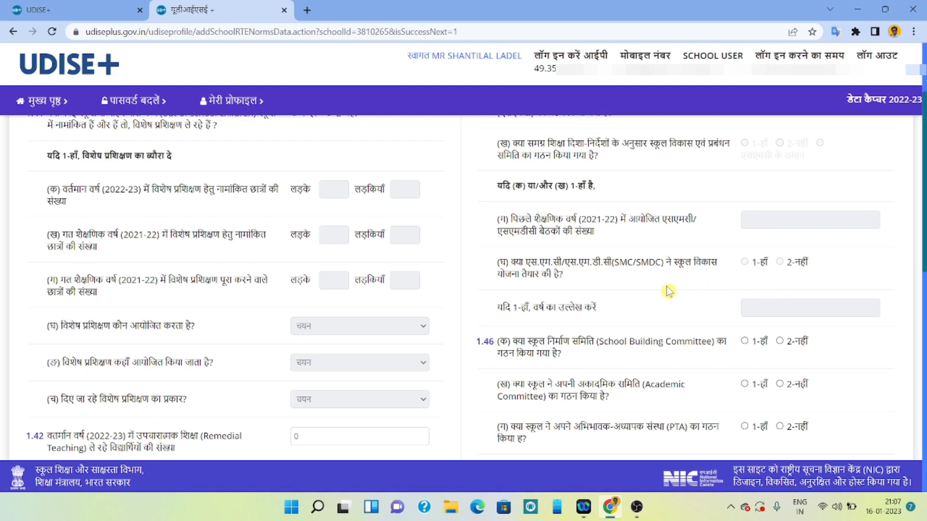
scroll(668, 291, down, 1)
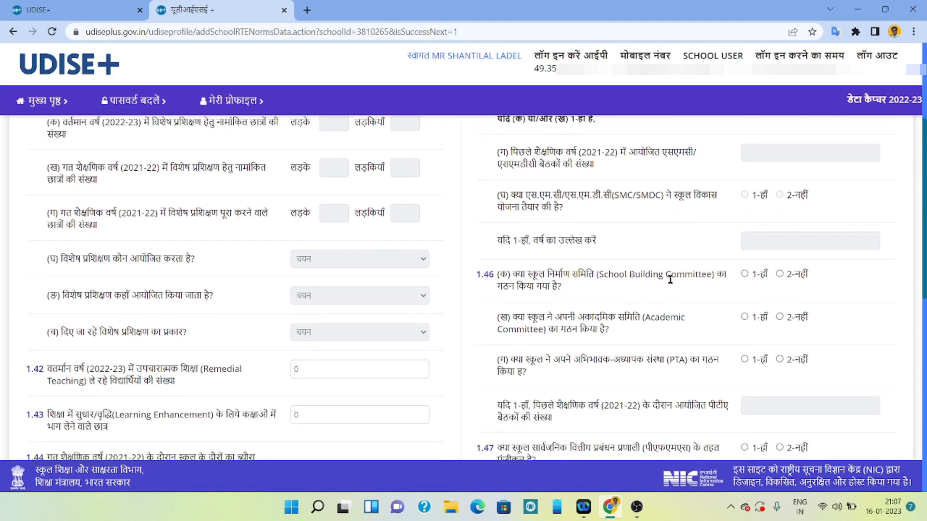
scroll(615, 297, down, 1)
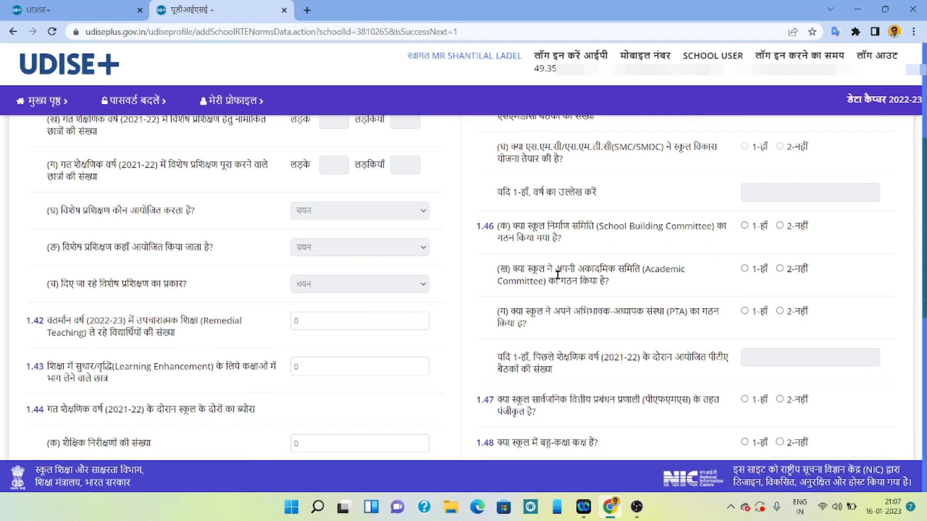
scroll(579, 293, down, 1)
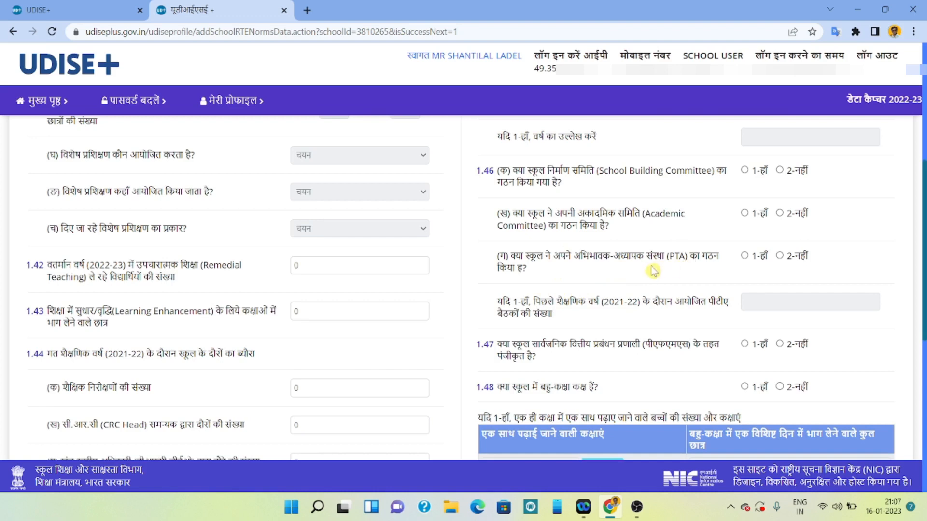
scroll(622, 271, down, 1)
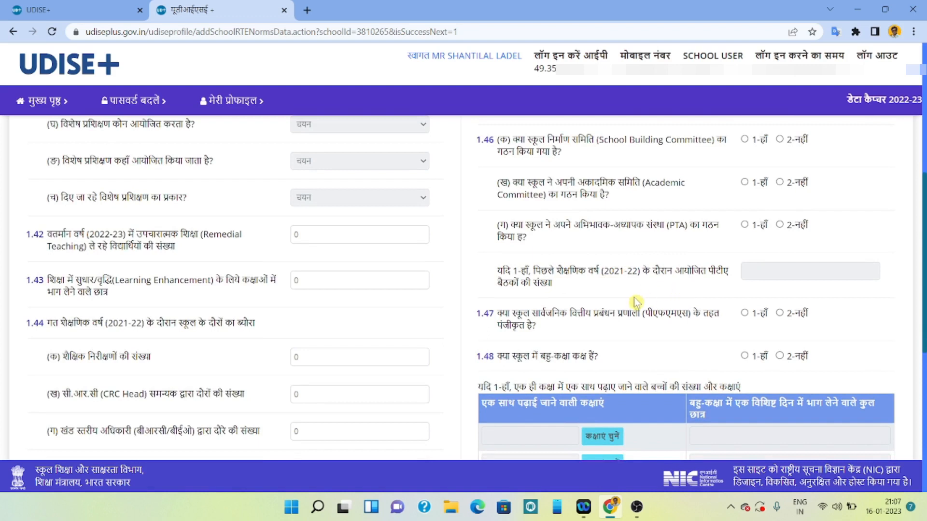
Review questions 1.47 to 1.51 on PFMS, multi-grade classes, the school complex and Ek Bharat Shreshtha Bharat, and advance to form 1.52 without saving.
scroll(603, 303, down, 1)
scroll(603, 303, down, 1)
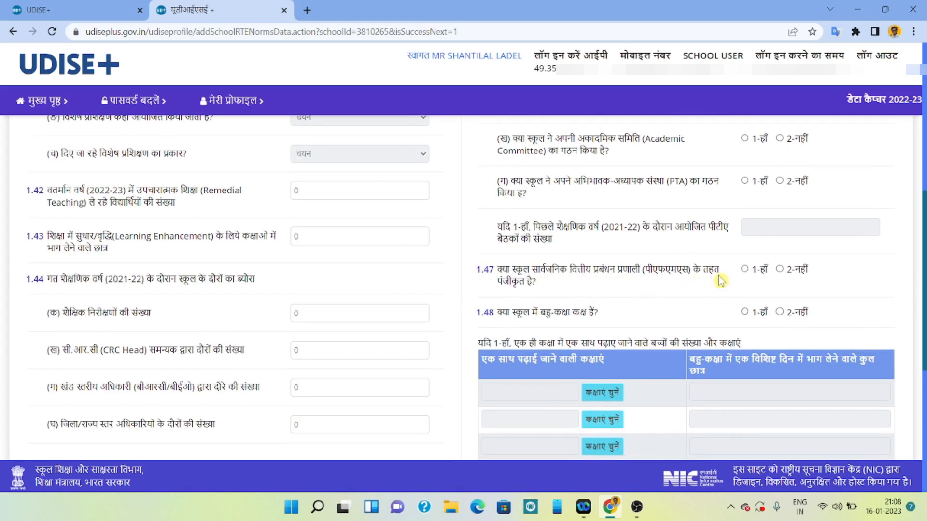
scroll(654, 292, down, 1)
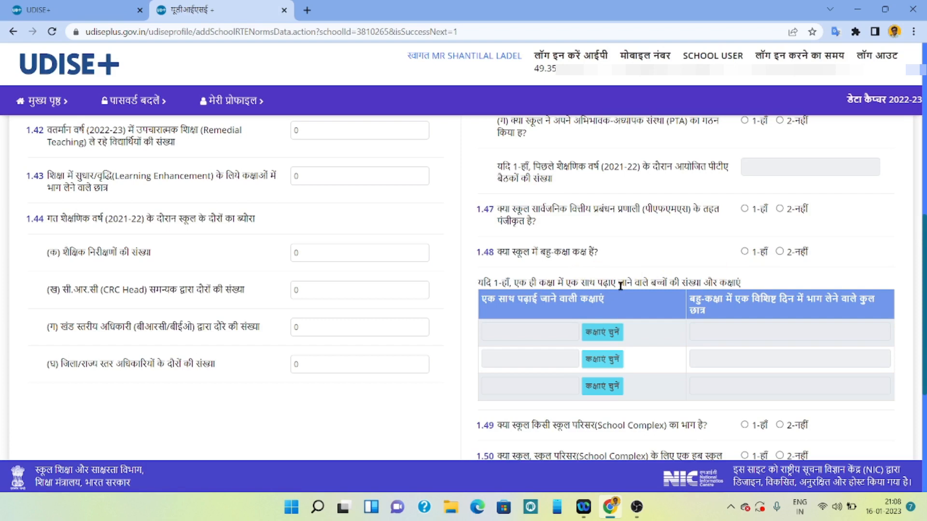
scroll(623, 286, down, 1)
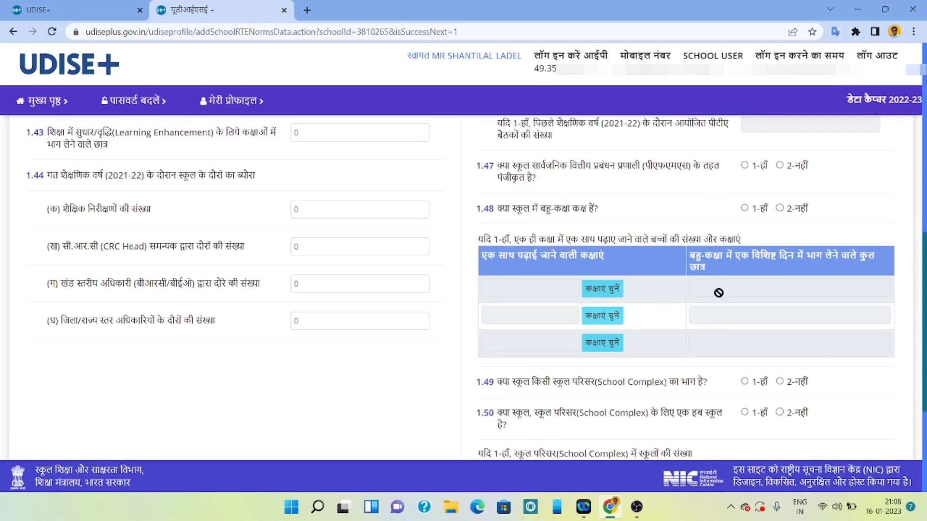
scroll(719, 294, down, 2)
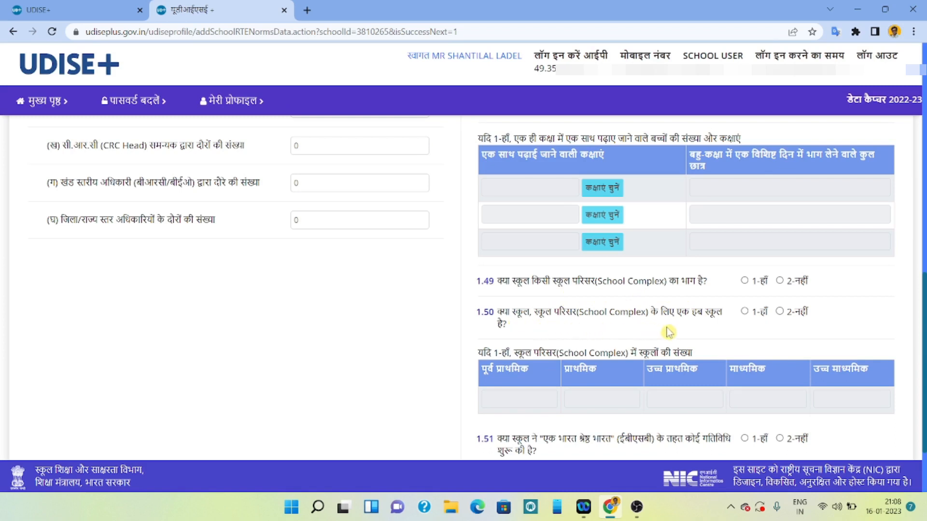
scroll(627, 342, down, 1)
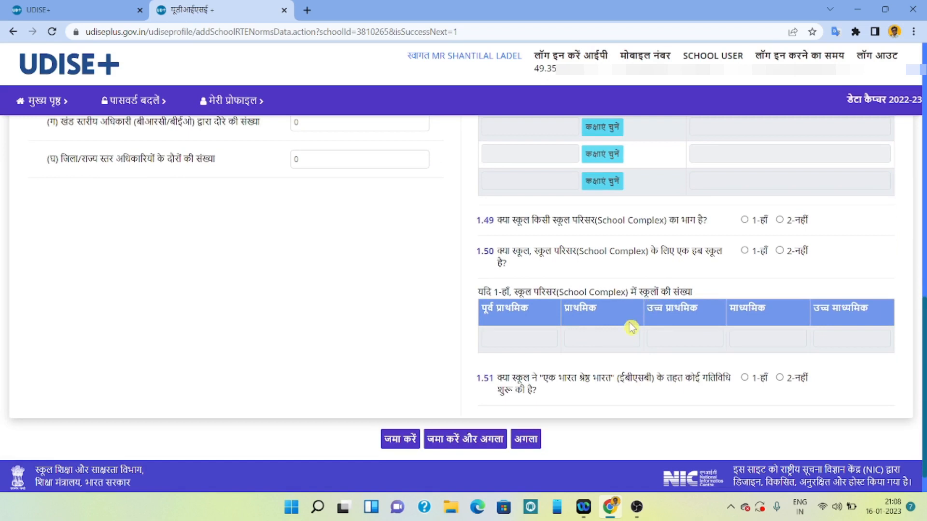
scroll(631, 327, down, 1)
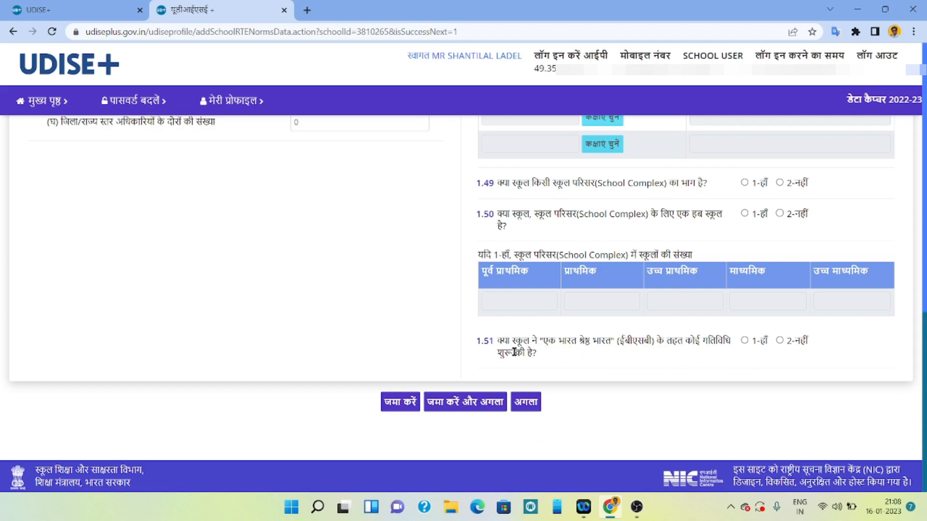
click(453, 403)
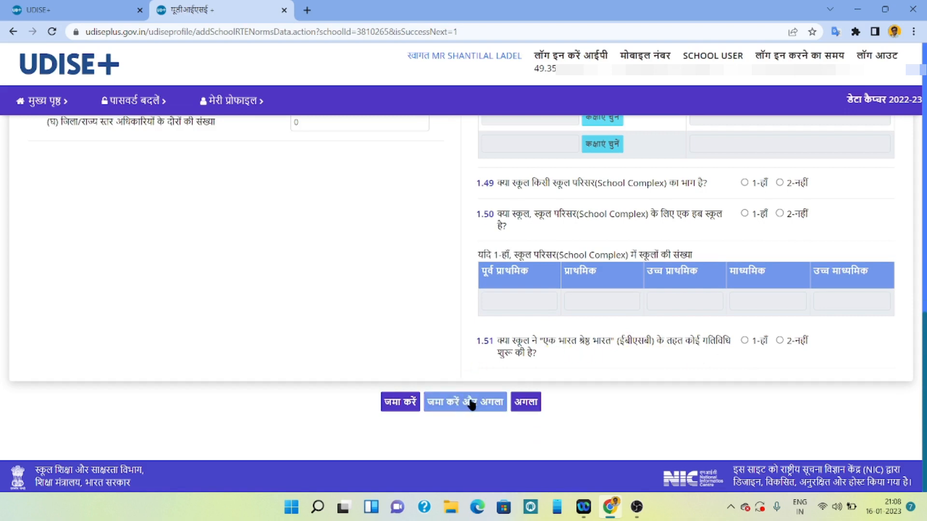
click(526, 405)
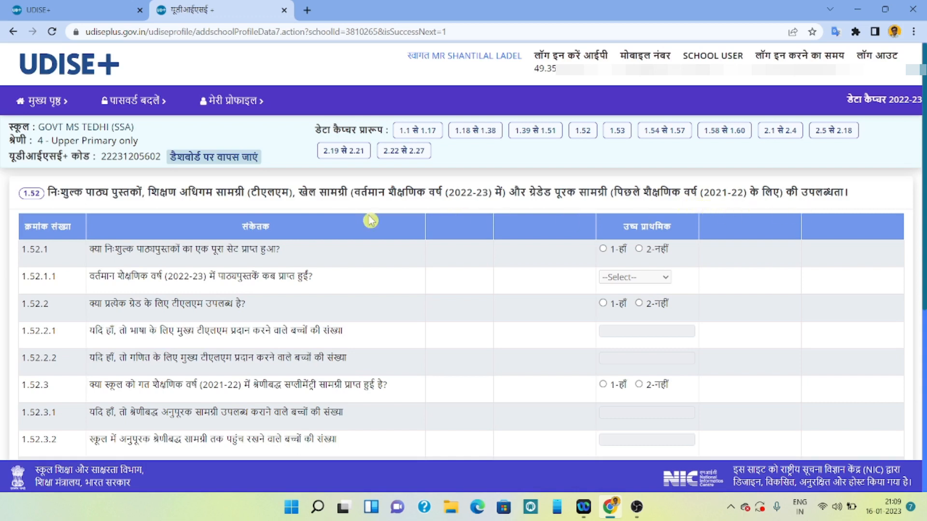
Review form 1.52 on free textbooks, TLM, library books, play material and uniforms, and advance to form 1.53 without saving.
scroll(193, 216, down, 1)
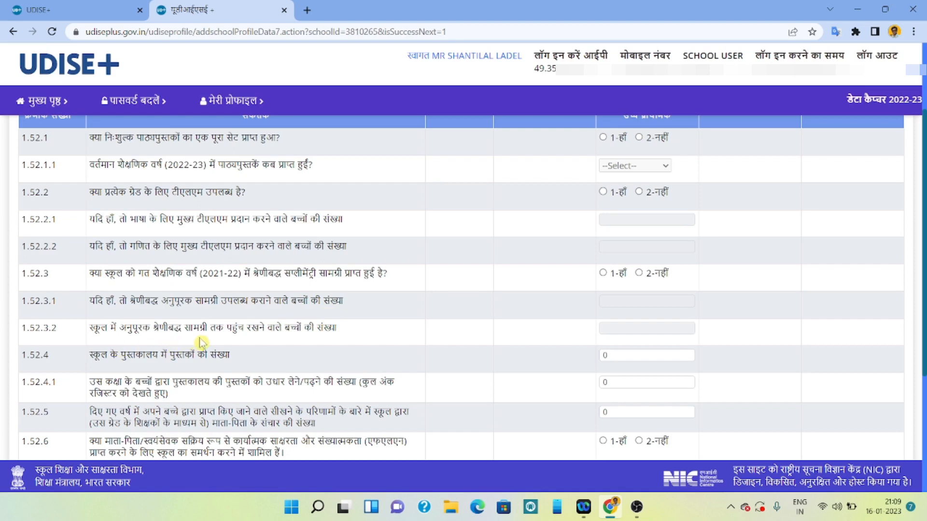
scroll(287, 347, down, 2)
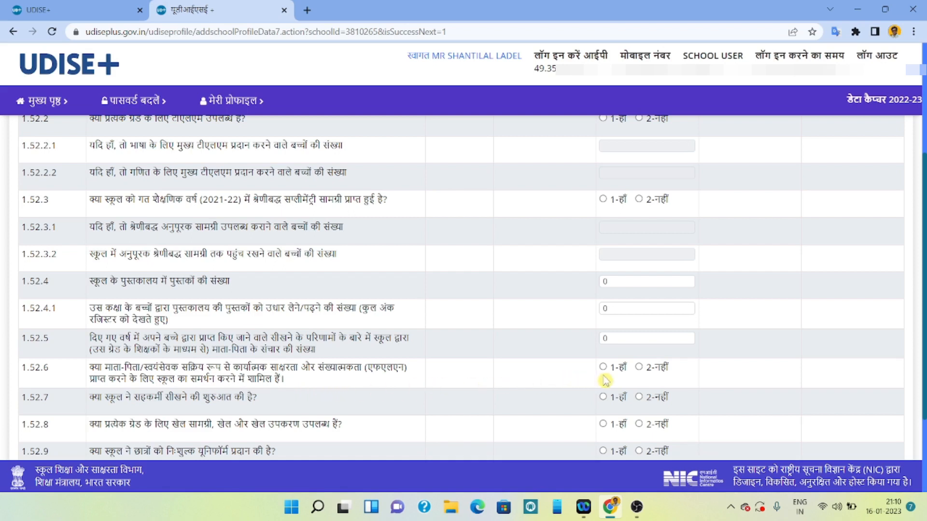
scroll(475, 384, down, 3)
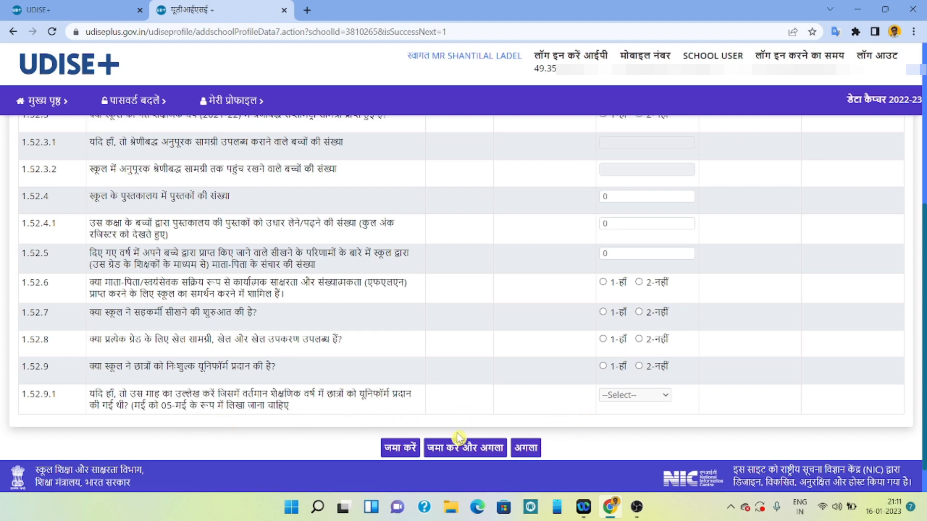
scroll(497, 385, down, 1)
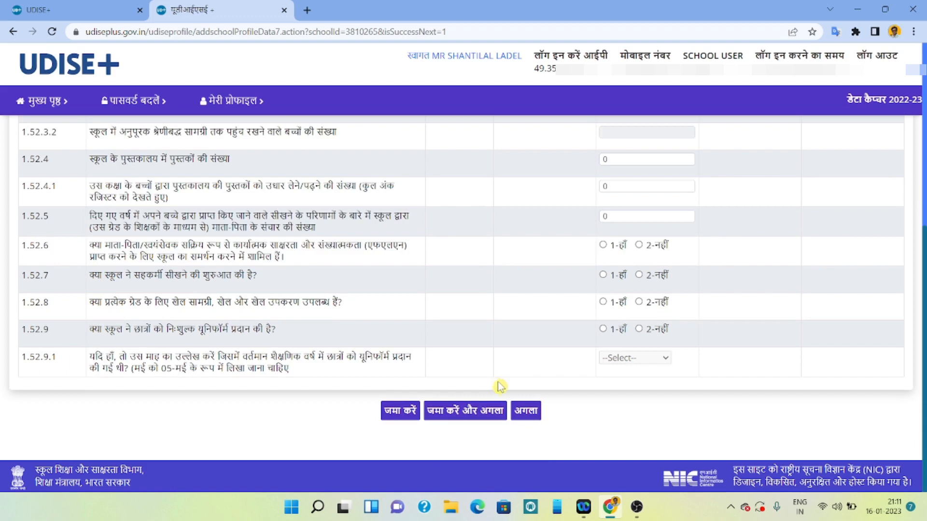
click(532, 416)
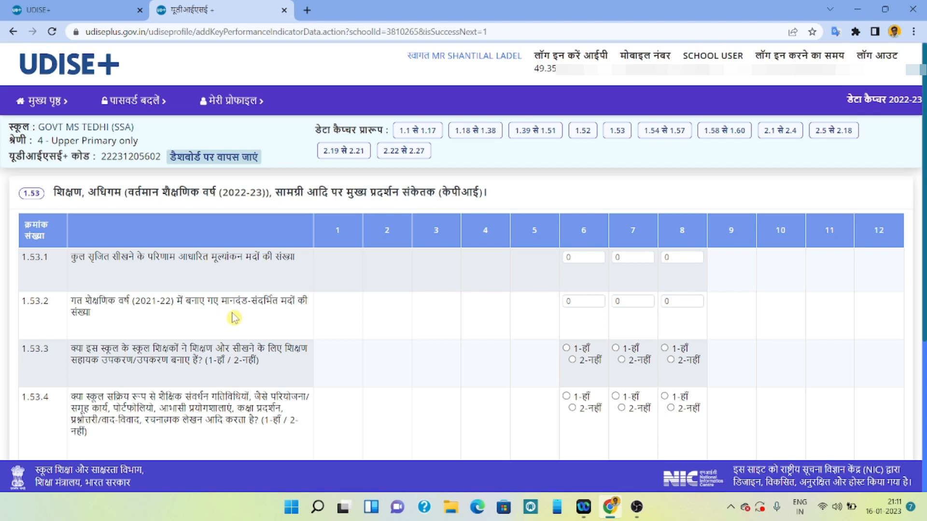
Review the key performance indicators 1.53.1 to 1.53.7 for classes 6 to 8 and advance to the school safety form without saving.
scroll(234, 318, down, 1)
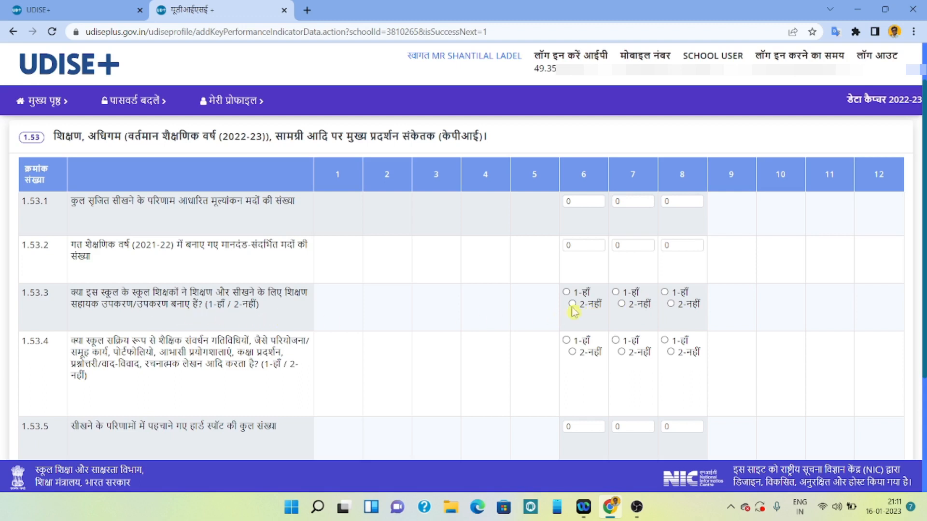
scroll(393, 325, down, 1)
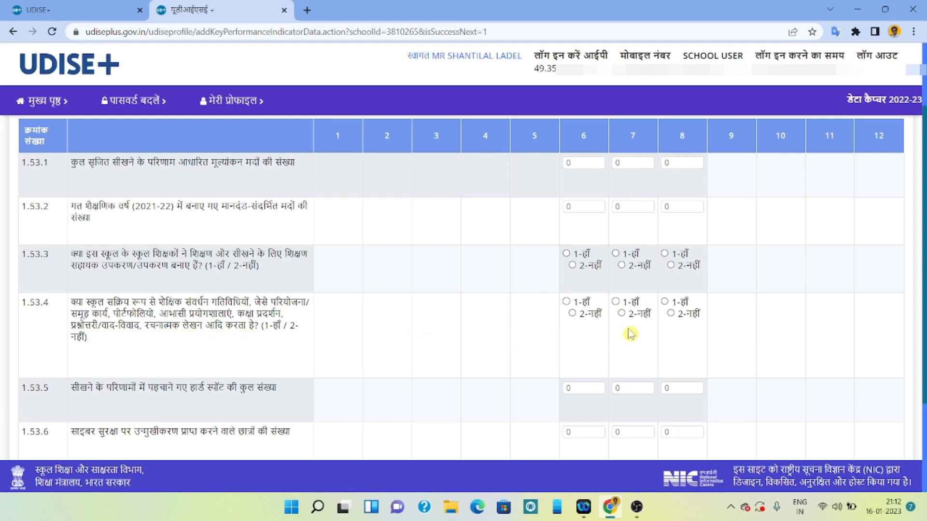
scroll(407, 342, down, 2)
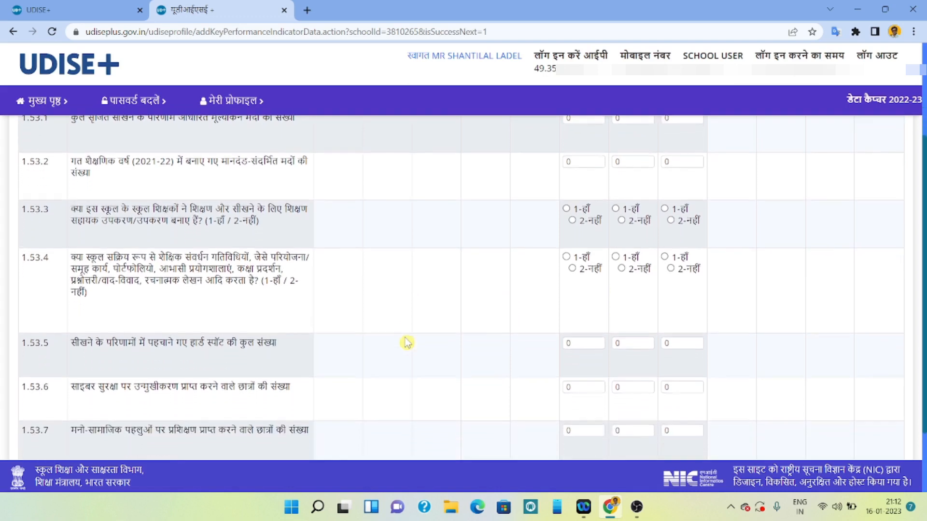
scroll(406, 338, down, 1)
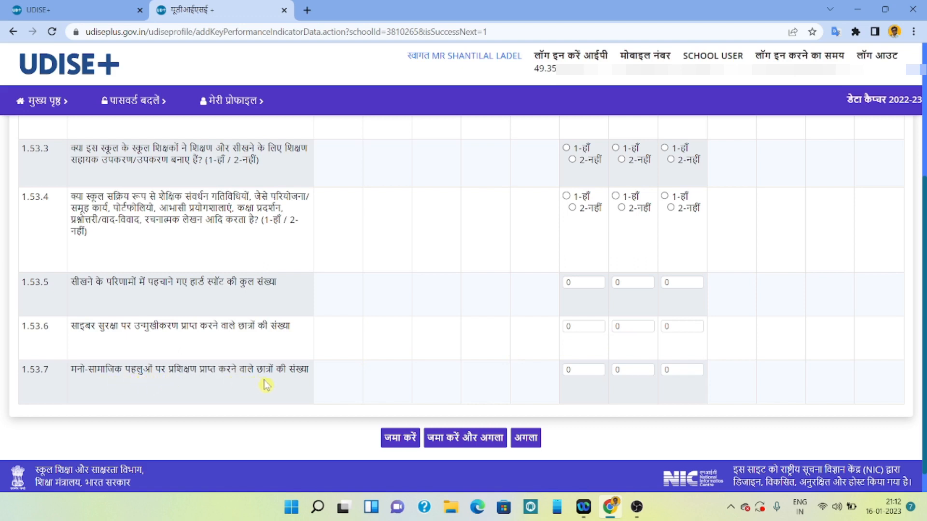
scroll(515, 392, down, 1)
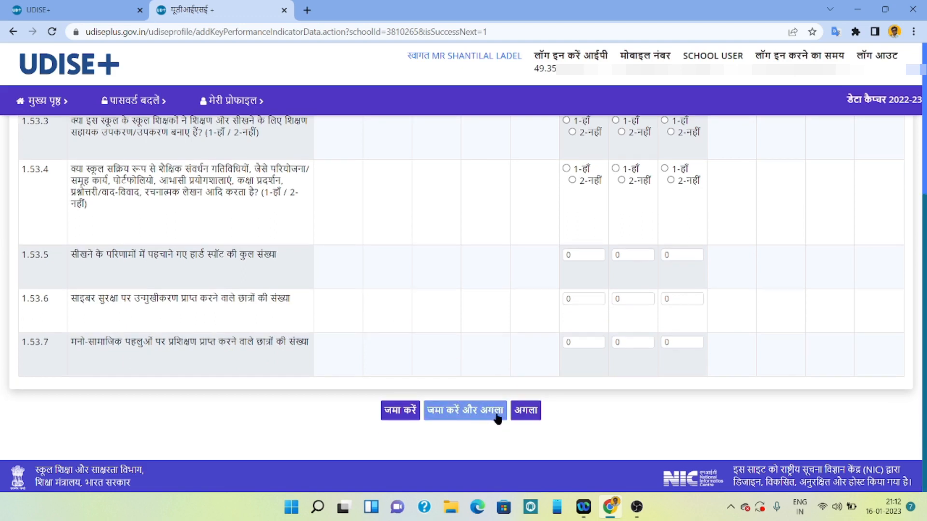
click(527, 414)
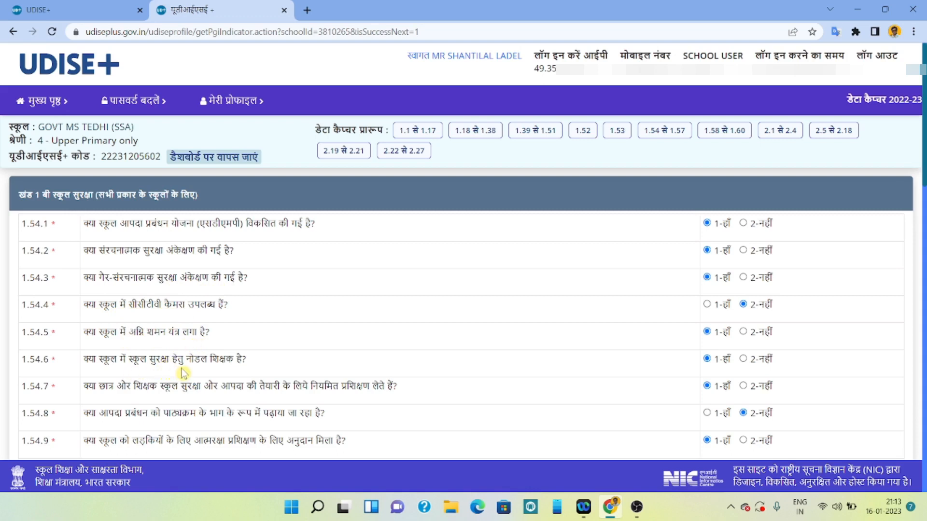
Review the school safety questions 1.54.1 to 1.54.12 on disaster management, safety audits, self-defence training, teacher counselling activities and audit frequency.
scroll(233, 376, down, 1)
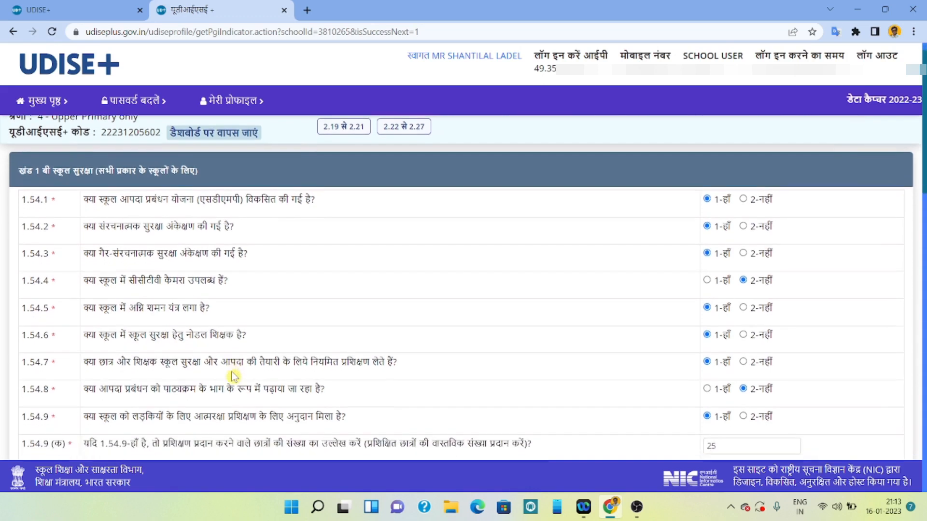
scroll(234, 375, down, 1)
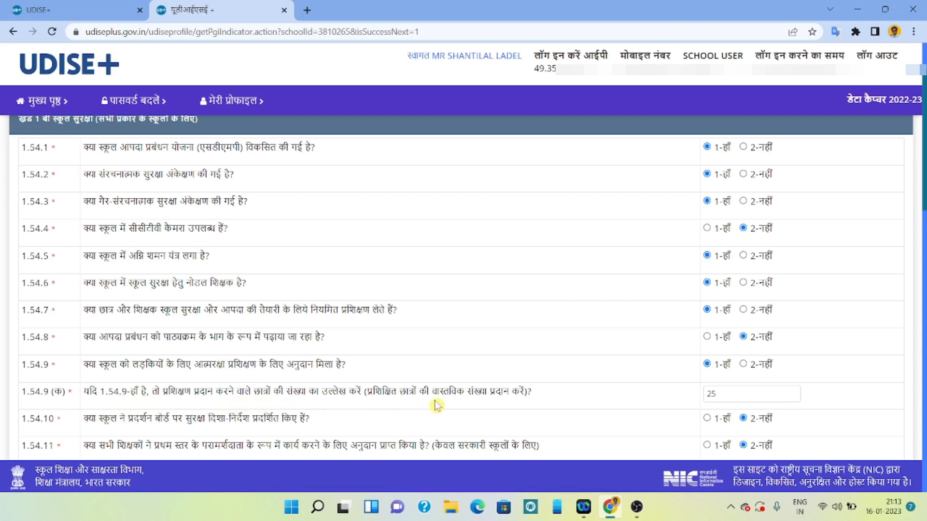
scroll(436, 405, down, 4)
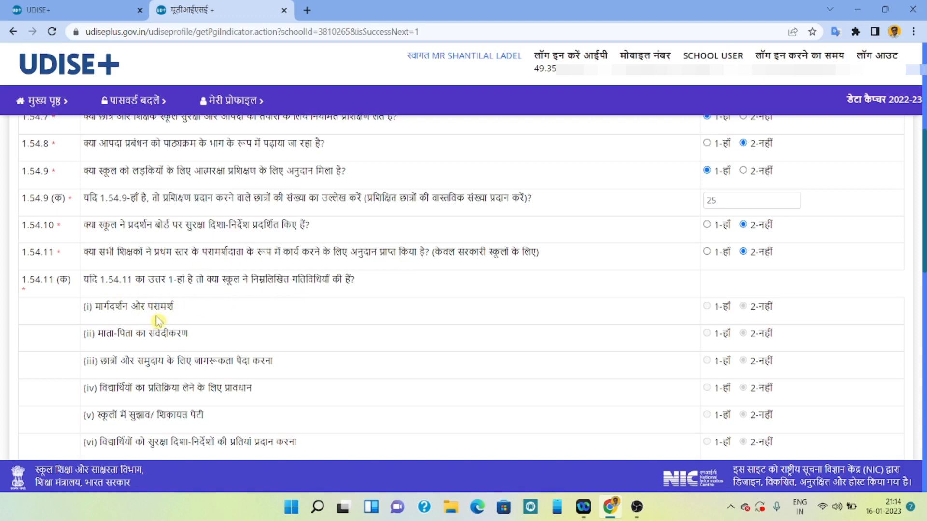
scroll(157, 321, down, 1)
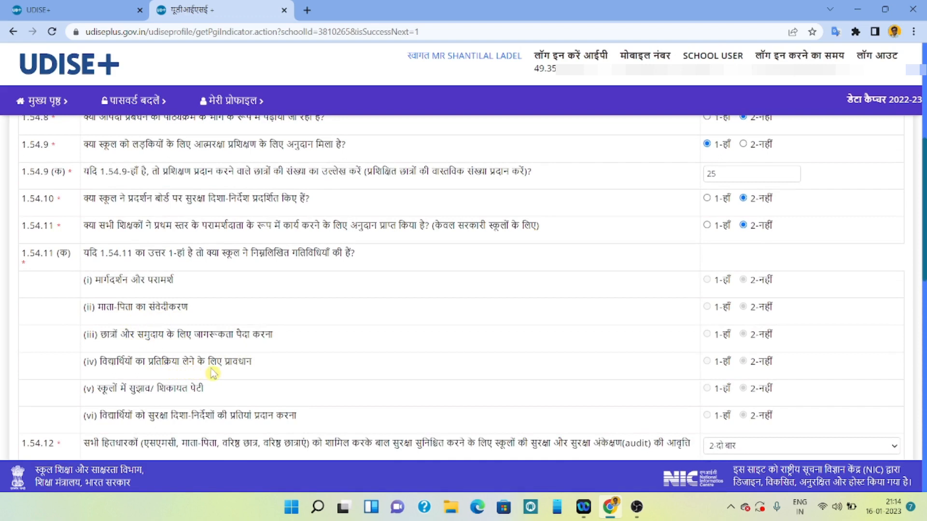
scroll(213, 373, down, 1)
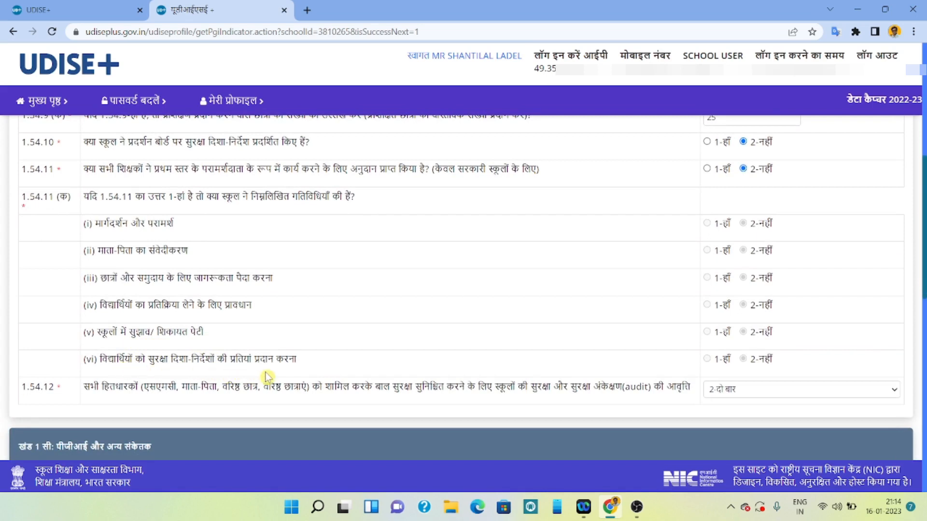
scroll(266, 377, down, 1)
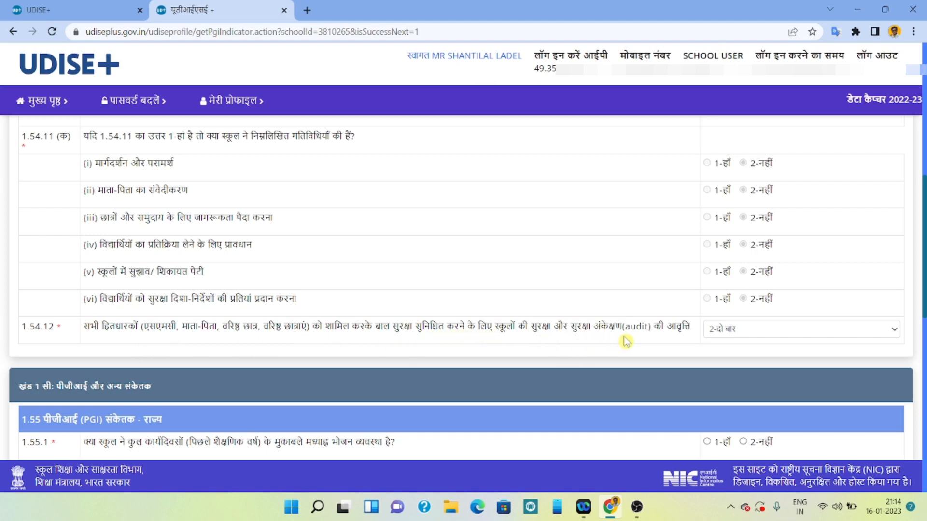
scroll(579, 333, down, 1)
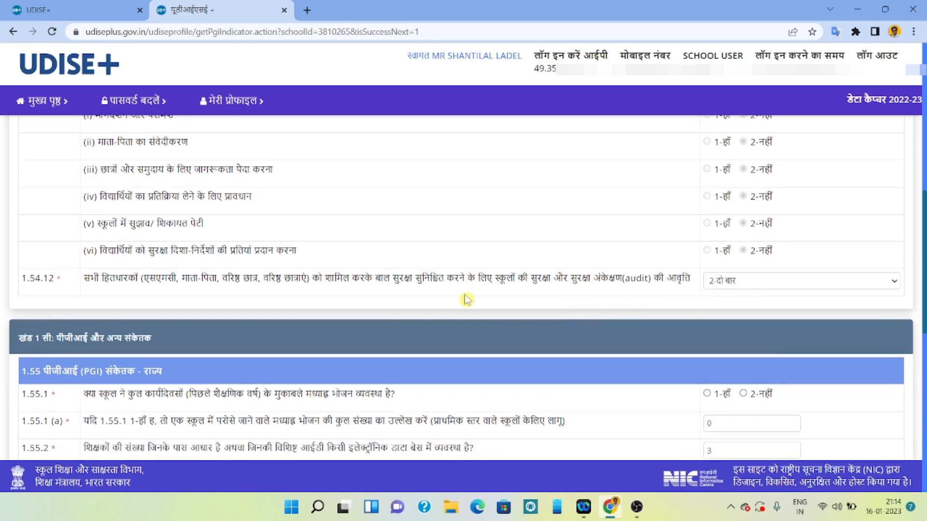
Review the state and district PGI indicators 1.55 and 1.56 and other indicators 1.57, and advance to form 1.58-1.60 without saving.
scroll(466, 297, down, 2)
scroll(466, 299, down, 1)
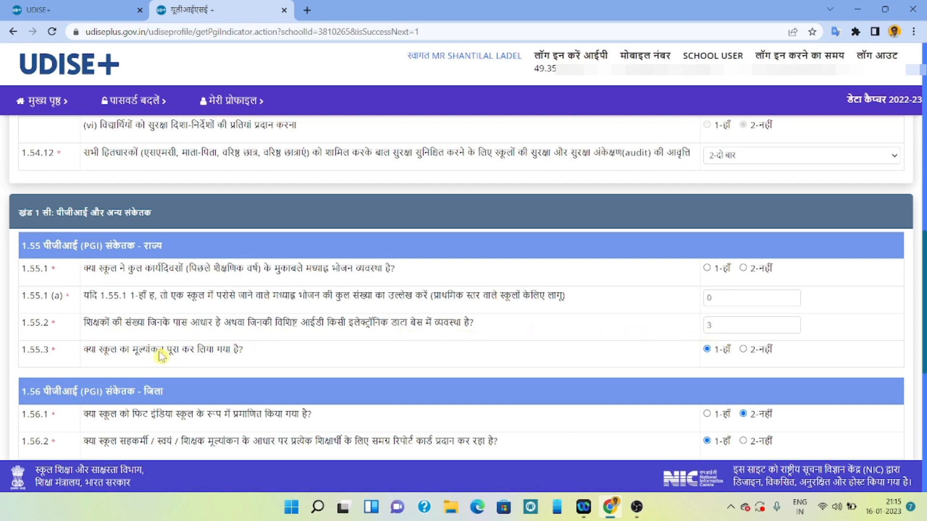
scroll(155, 359, down, 3)
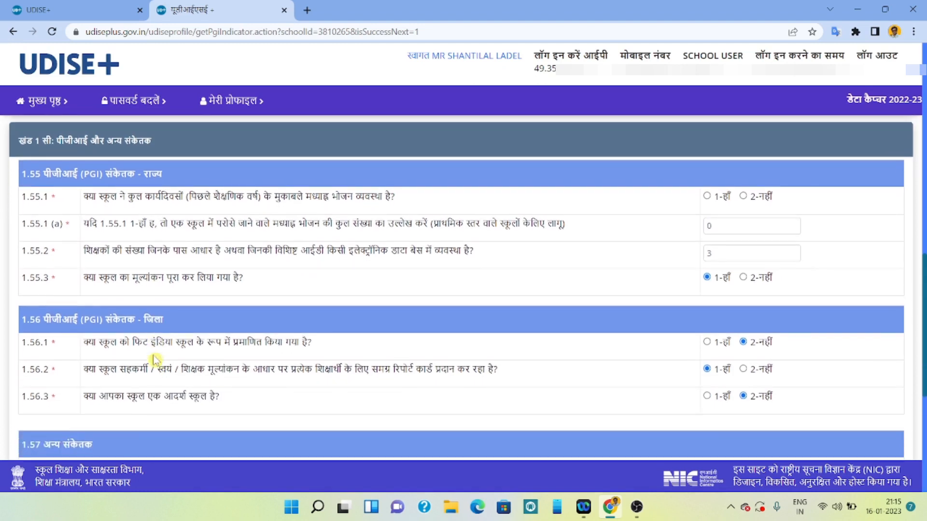
scroll(155, 360, down, 1)
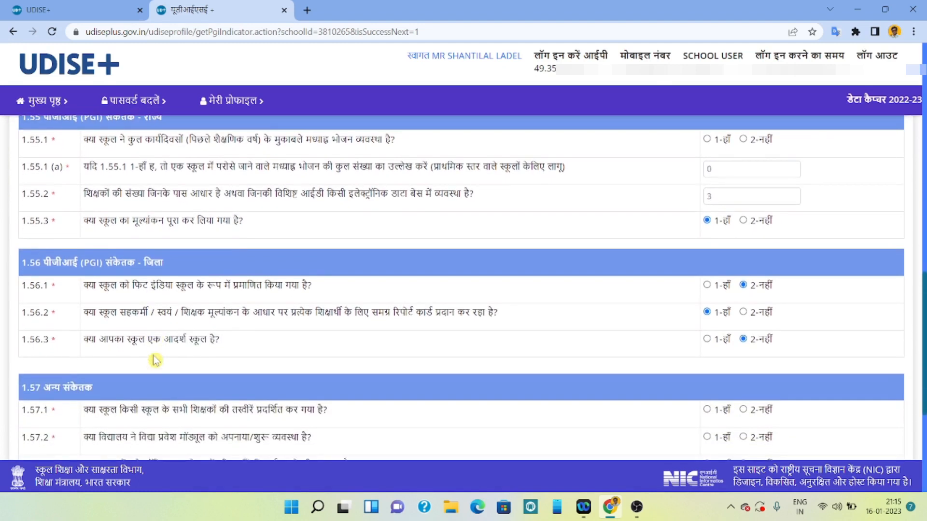
scroll(154, 360, down, 1)
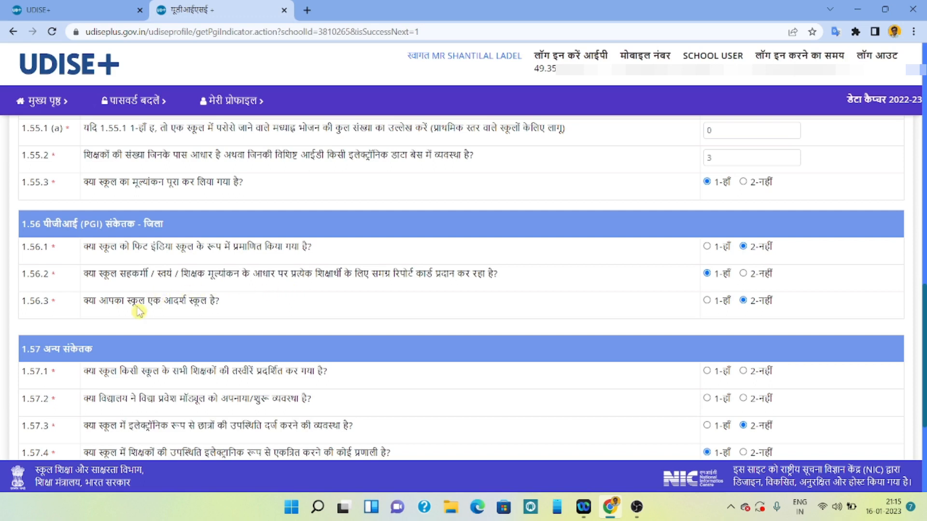
scroll(139, 311, down, 3)
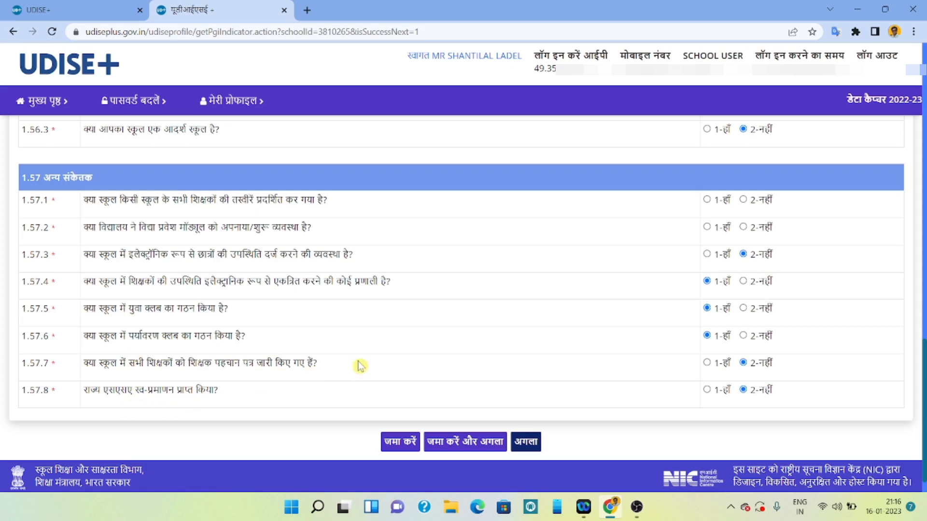
scroll(359, 365, down, 1)
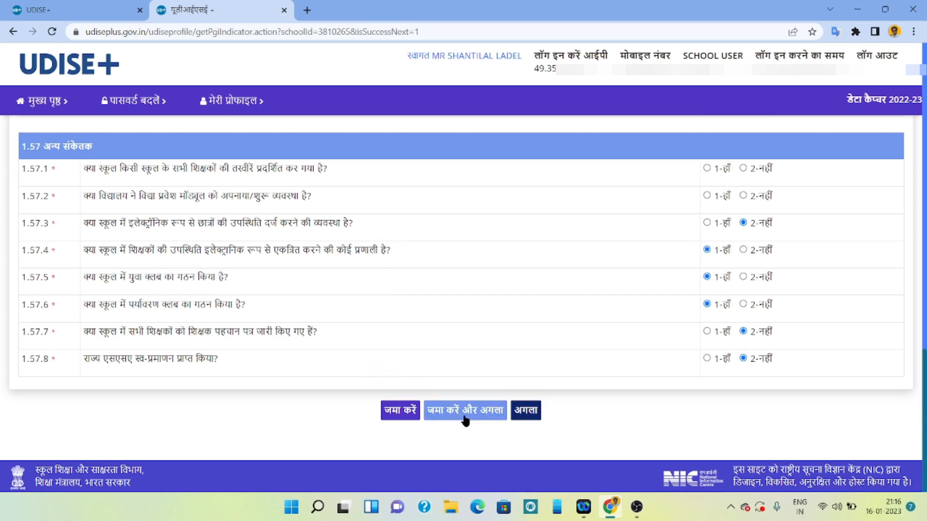
click(522, 412)
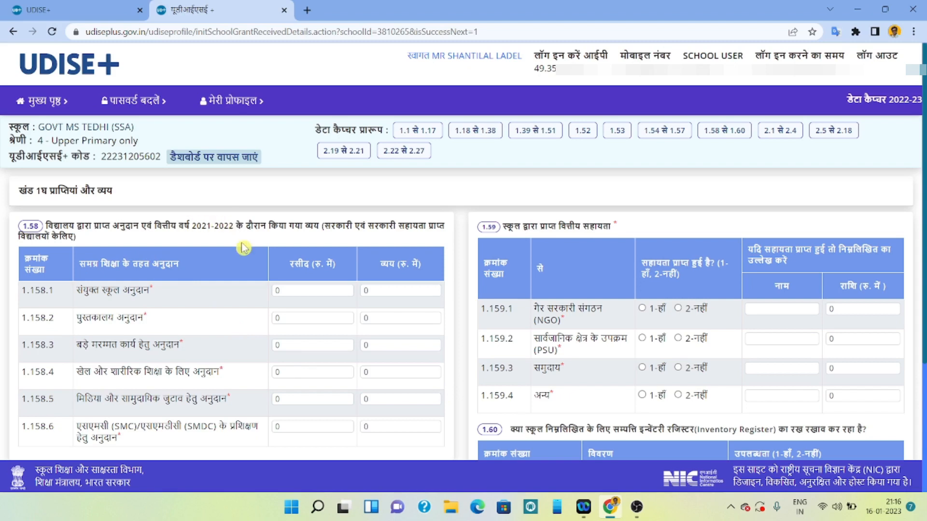
Review form 1.58-1.60 on grants and expenditure, financial assistance and inventory registers, and advance to form 2.1-2.4 without saving.
scroll(243, 248, down, 4)
scroll(244, 248, up, 4)
scroll(570, 381, down, 1)
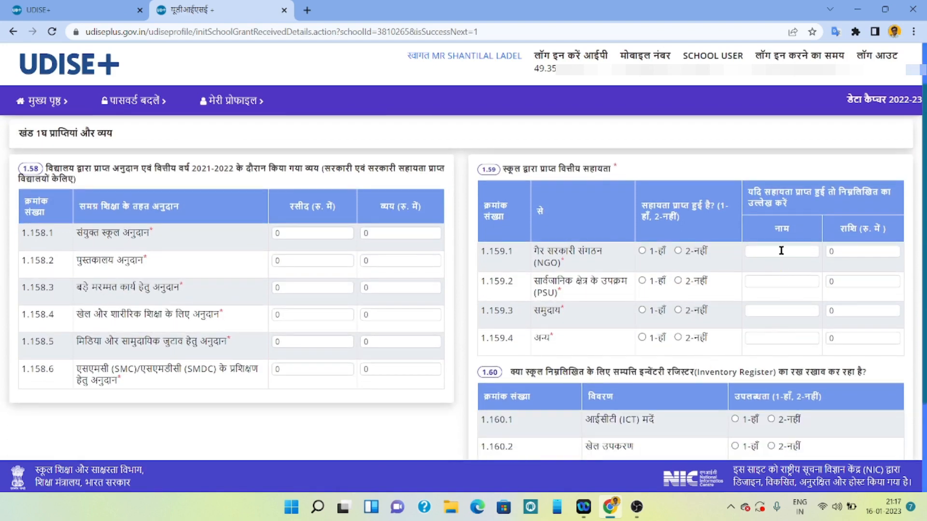
scroll(708, 331, down, 2)
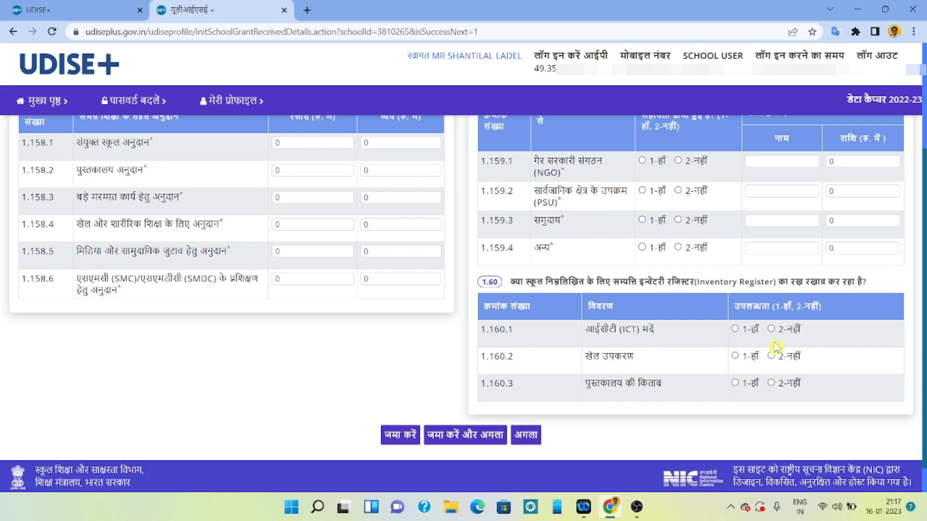
scroll(670, 400, down, 1)
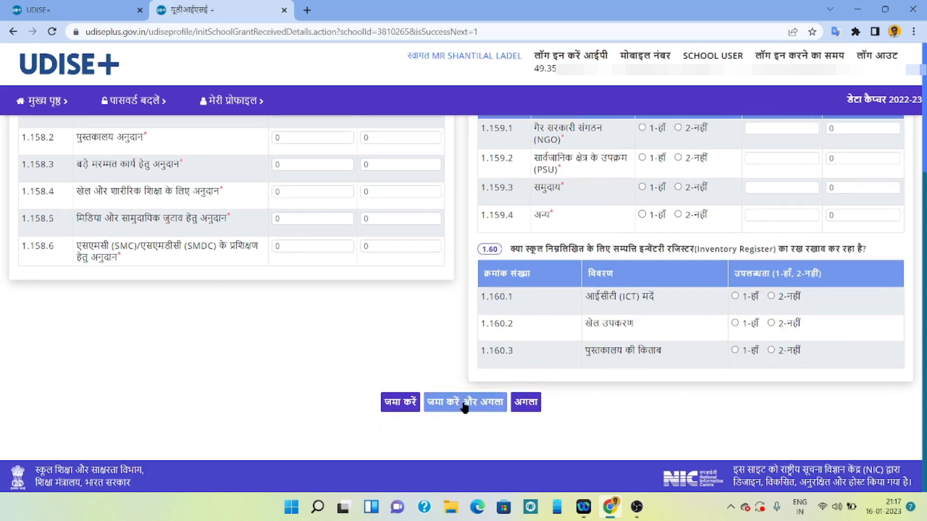
click(532, 407)
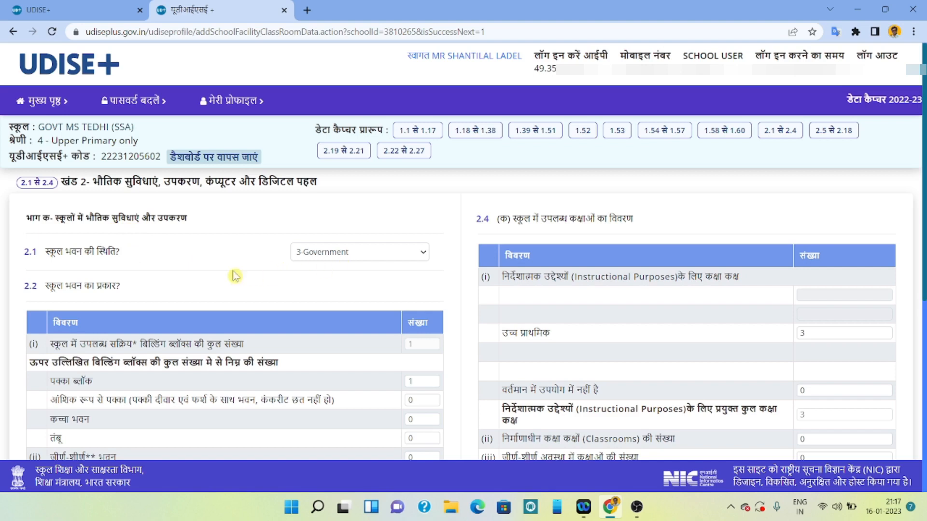
Review form 2.1-2.4 on building status, block types, boundary wall and classroom counts and condition, and advance to form 2.5-2.18 without saving.
scroll(227, 281, down, 3)
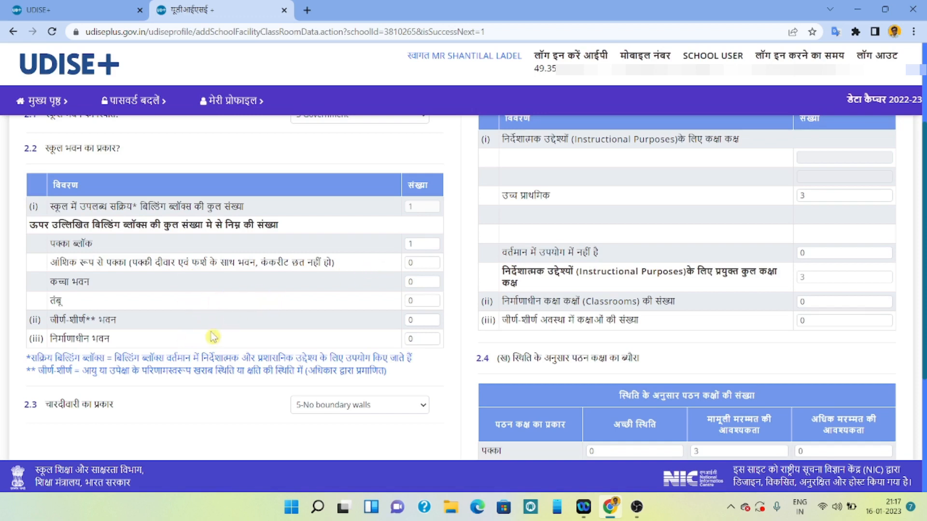
scroll(213, 335, down, 1)
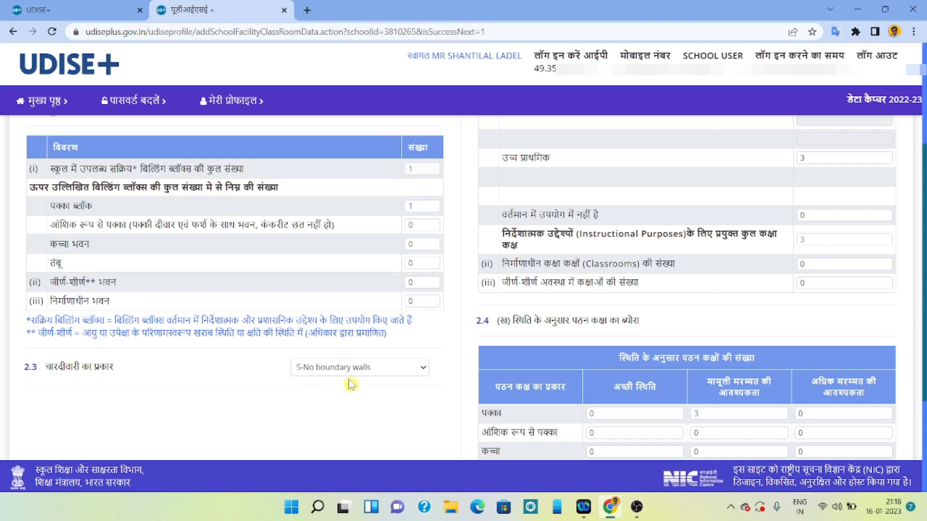
scroll(391, 378, down, 5)
scroll(391, 378, up, 10)
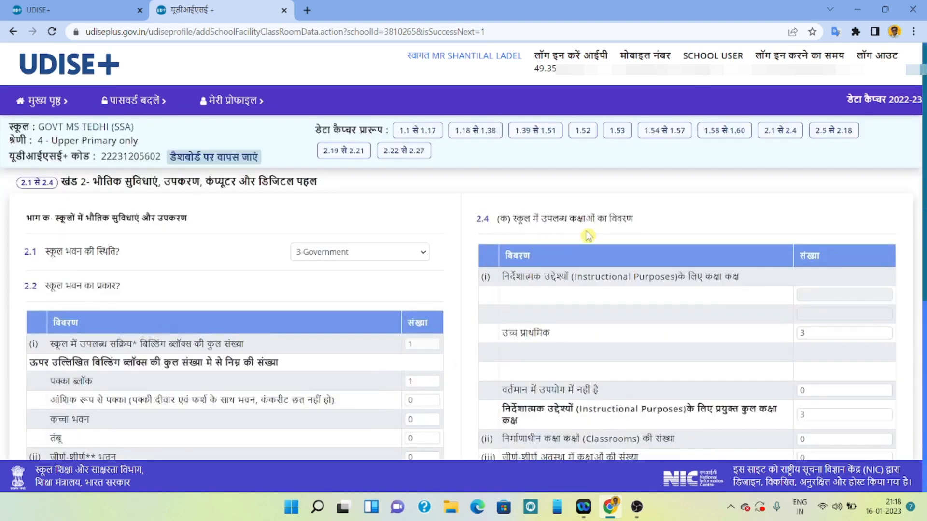
scroll(594, 237, down, 3)
scroll(596, 235, down, 3)
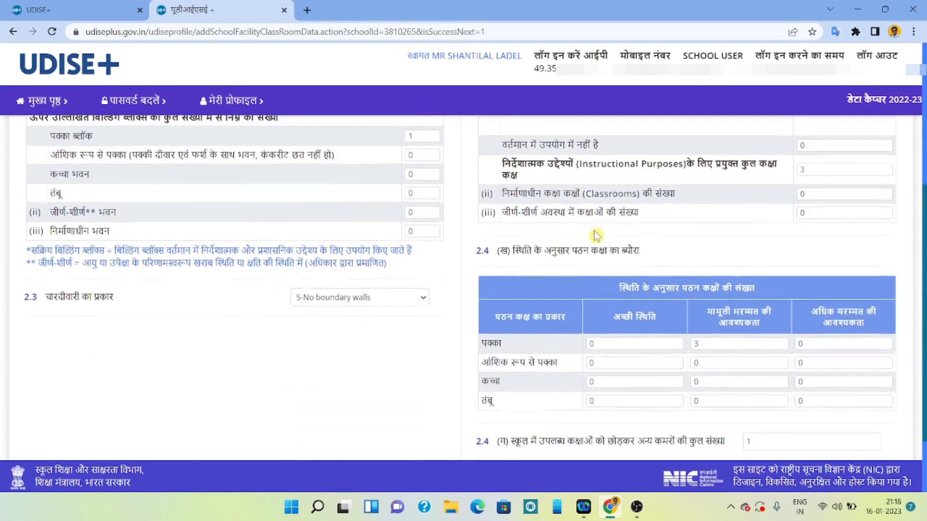
scroll(594, 234, down, 1)
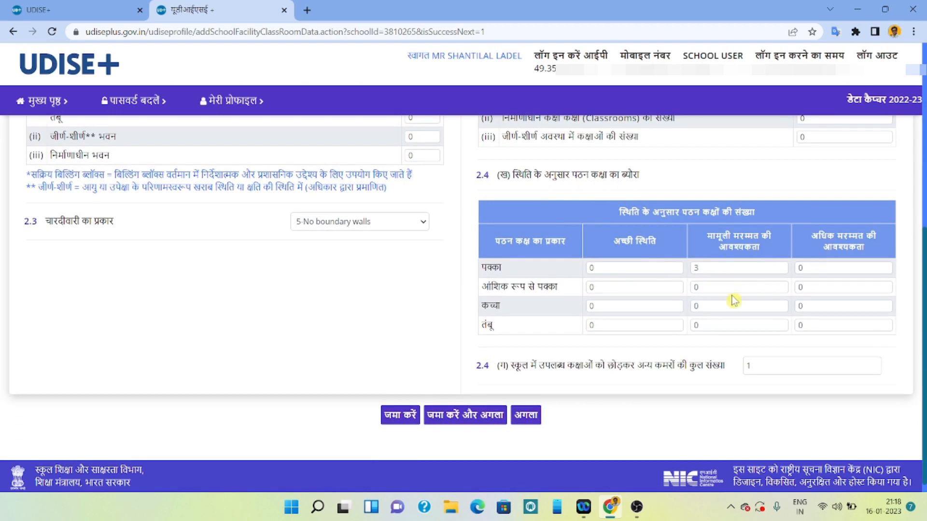
scroll(733, 300, down, 1)
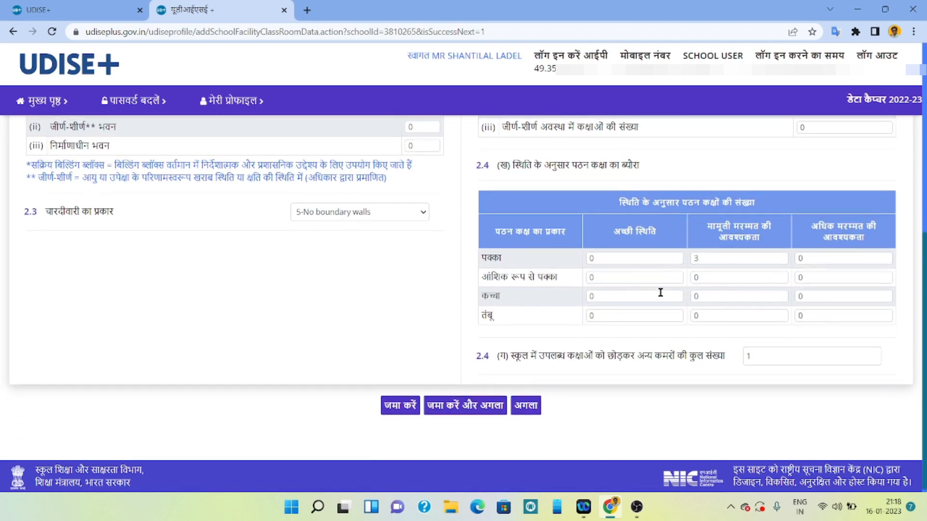
scroll(660, 293, down, 1)
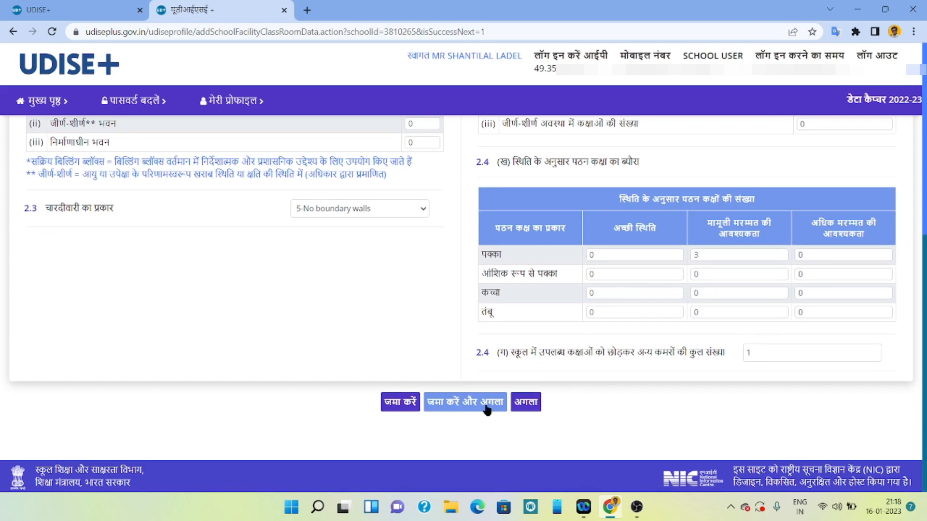
click(532, 404)
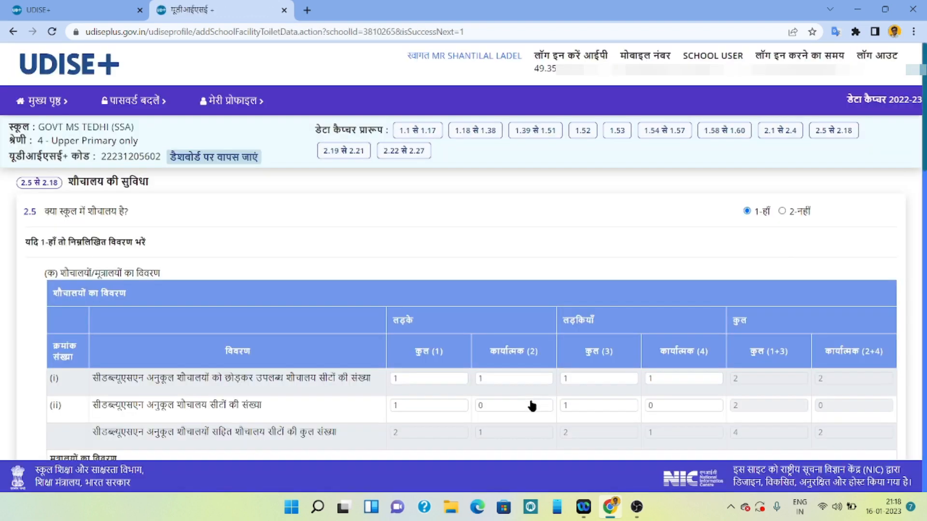
Examine question 2.5 on toilet and urinal counts for boys and girls and the availability of running water for flushing.
scroll(532, 404, down, 1)
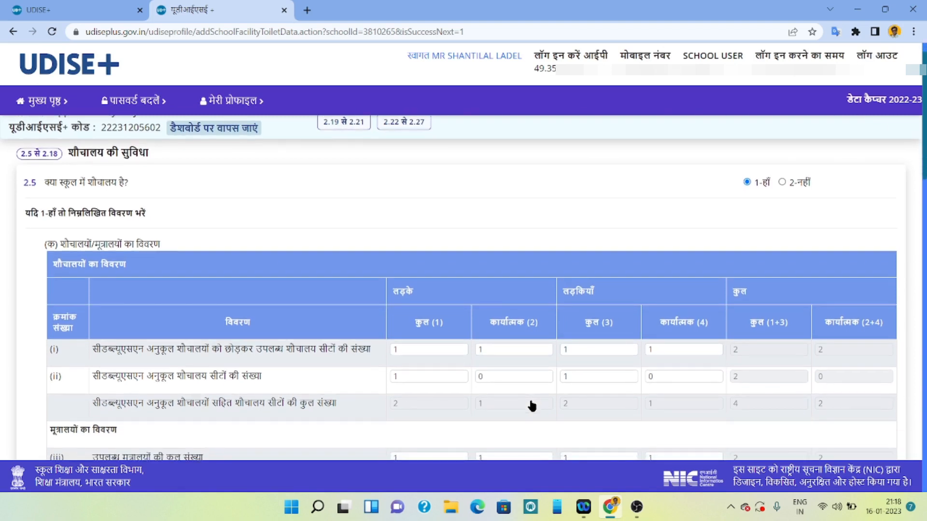
scroll(532, 405, down, 4)
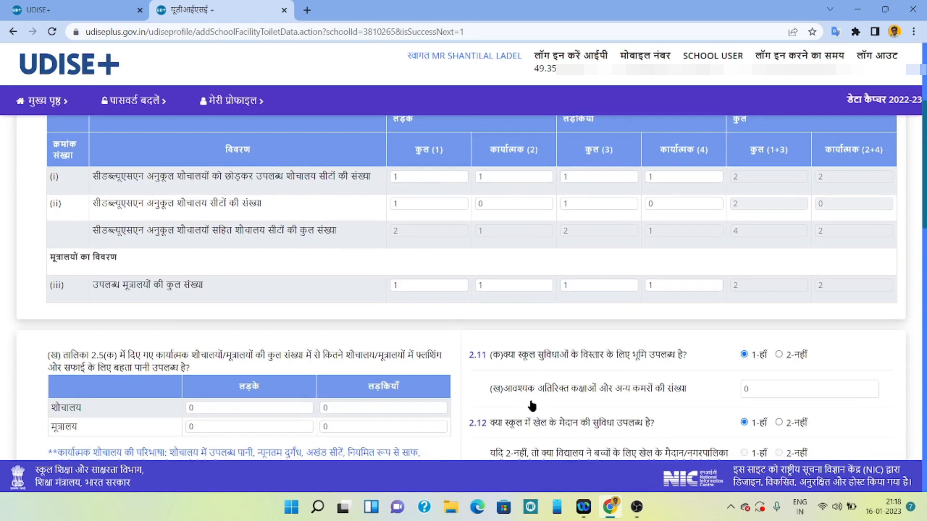
scroll(531, 405, up, 2)
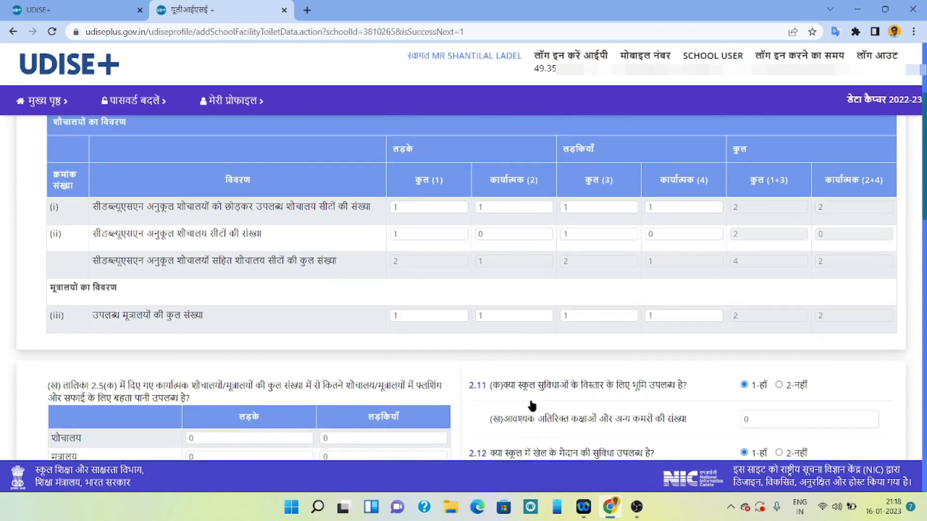
scroll(531, 405, down, 2)
scroll(531, 406, down, 5)
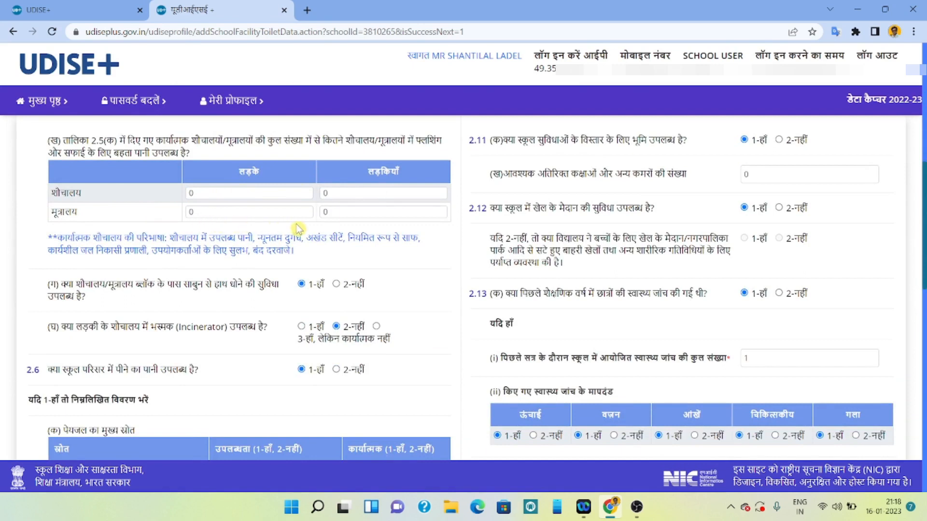
Examine the hand-washing and incinerator items of 2.5 and questions 2.6 to 2.9 on drinking water, rainwater harvesting, wash points and electricity.
scroll(298, 229, down, 2)
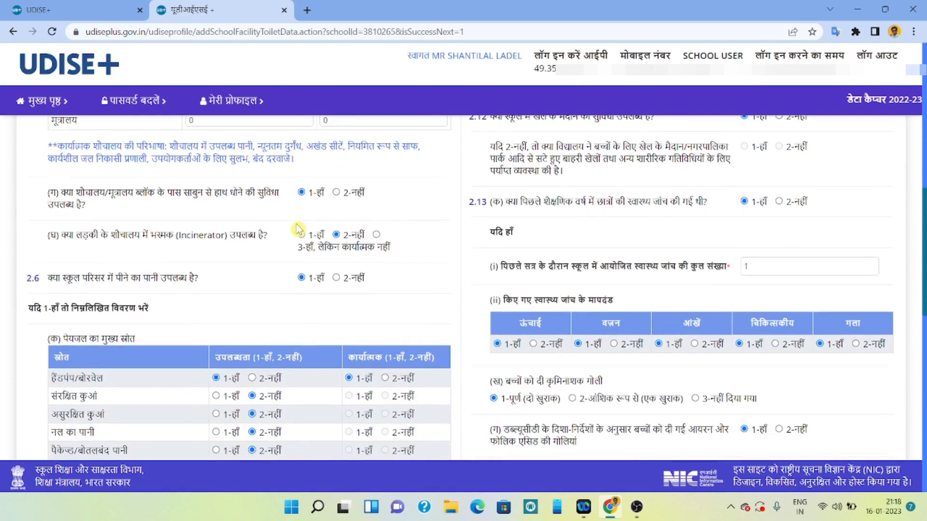
scroll(298, 228, down, 2)
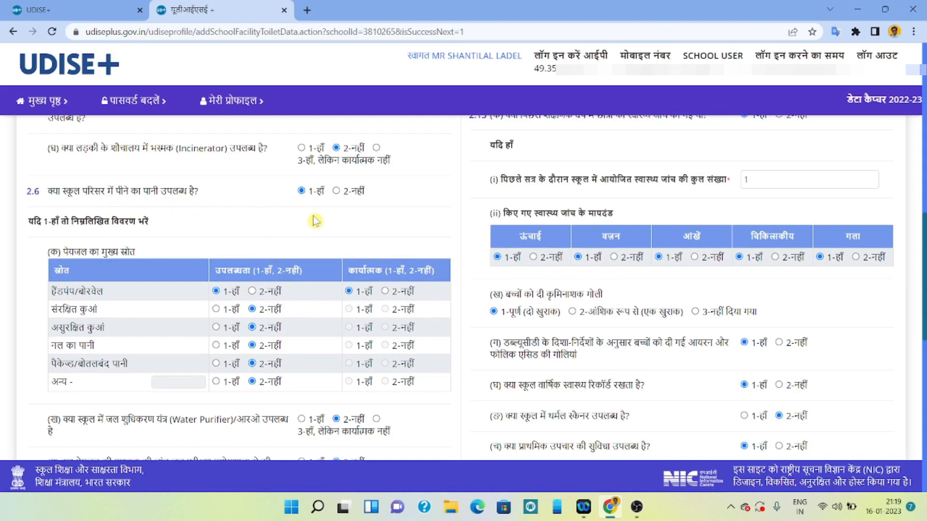
scroll(315, 221, down, 1)
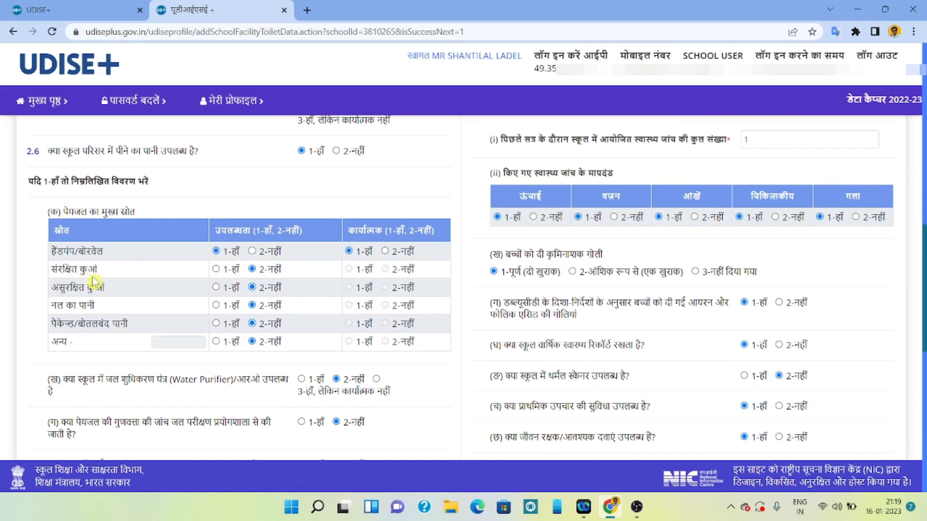
scroll(281, 316, down, 1)
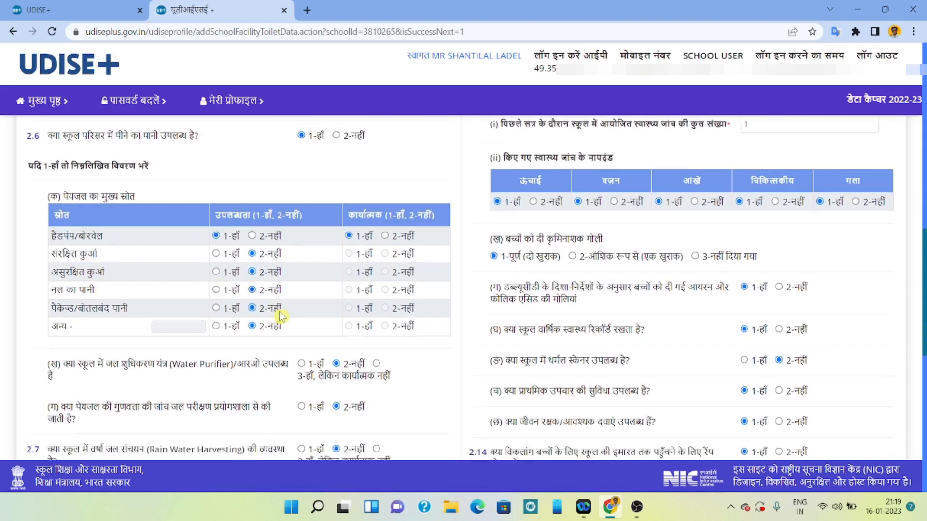
scroll(281, 316, down, 3)
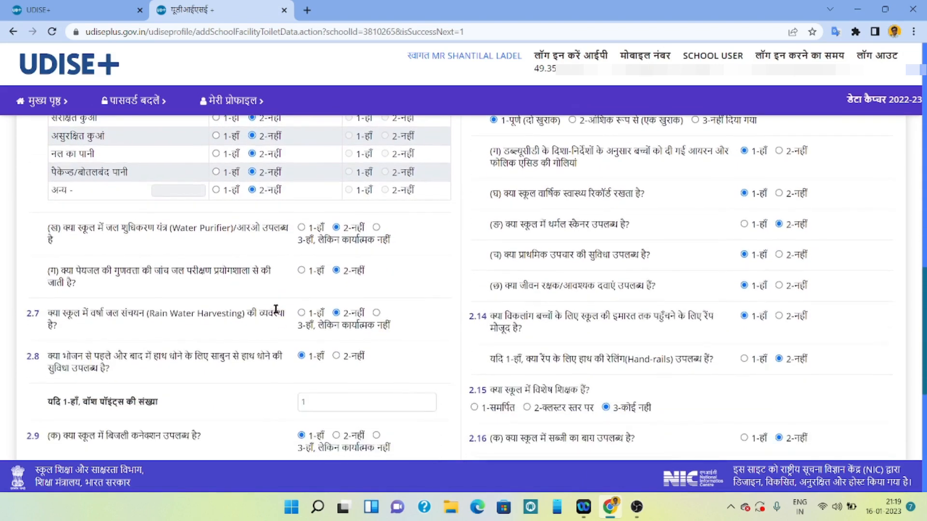
scroll(275, 309, down, 1)
scroll(272, 308, up, 1)
scroll(269, 309, down, 1)
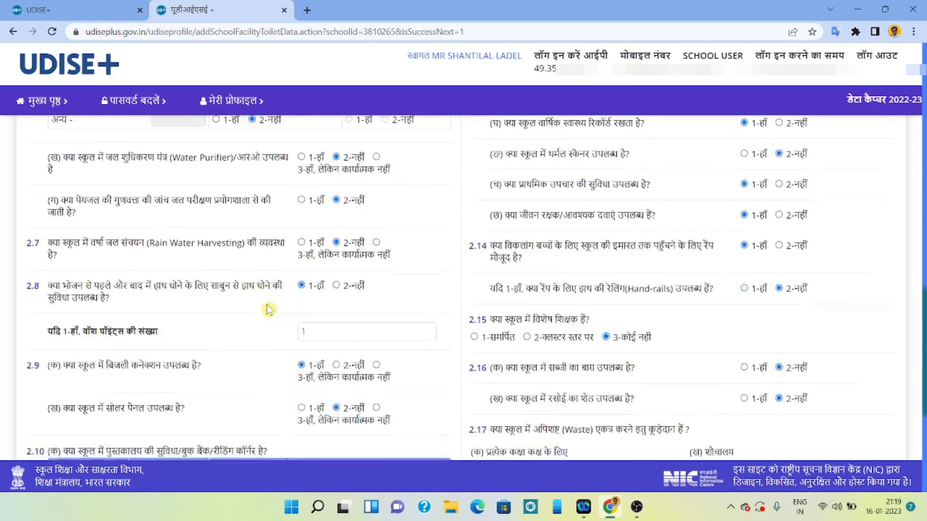
scroll(269, 309, up, 3)
scroll(266, 305, down, 3)
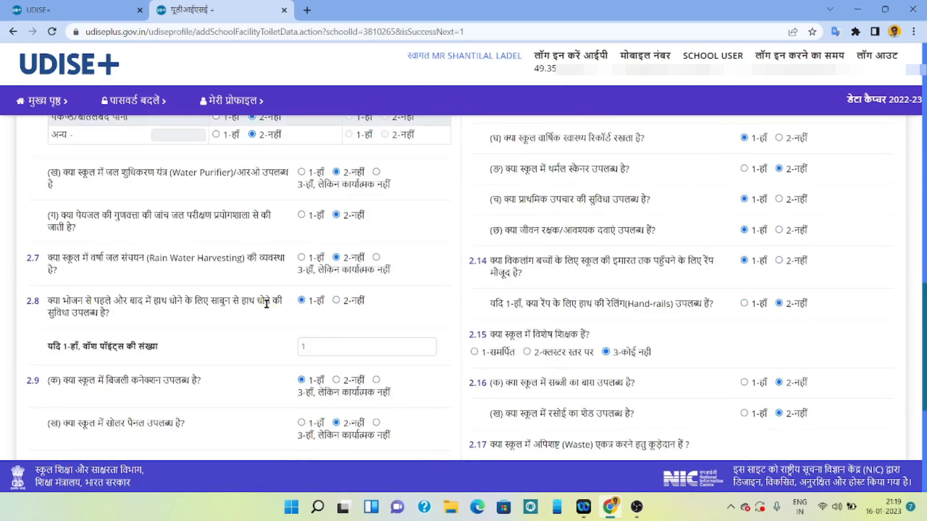
Review the remaining questions through 2.18, including library, waste bins and student furniture, and advance to form 2.19-2.21 without saving.
scroll(267, 304, up, 8)
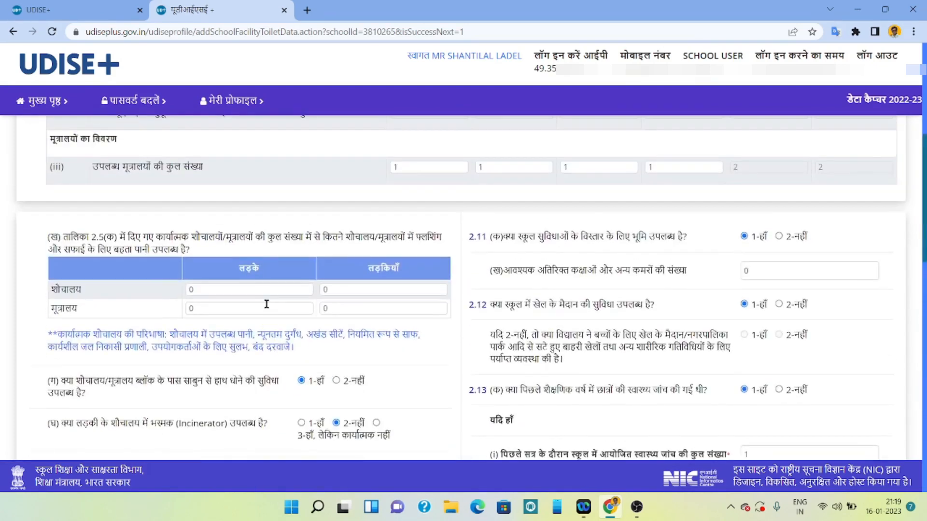
scroll(266, 304, down, 10)
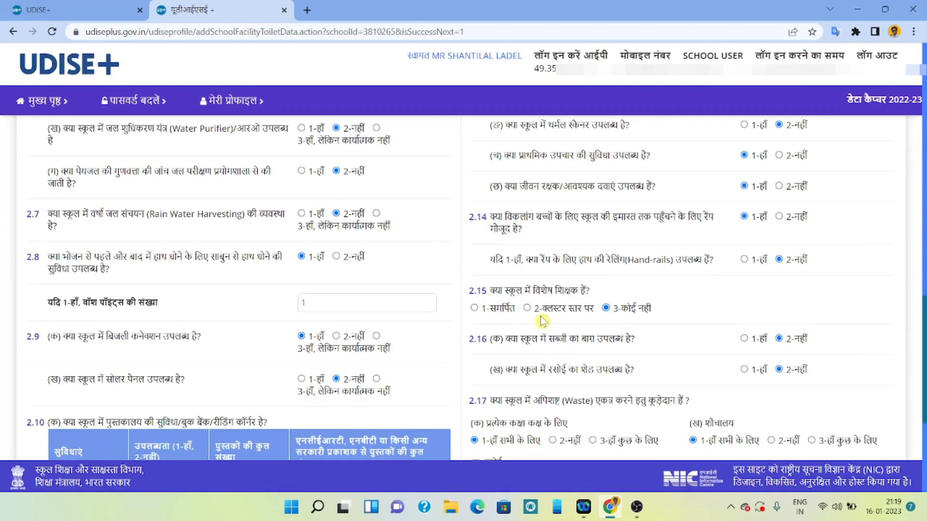
scroll(543, 321, down, 5)
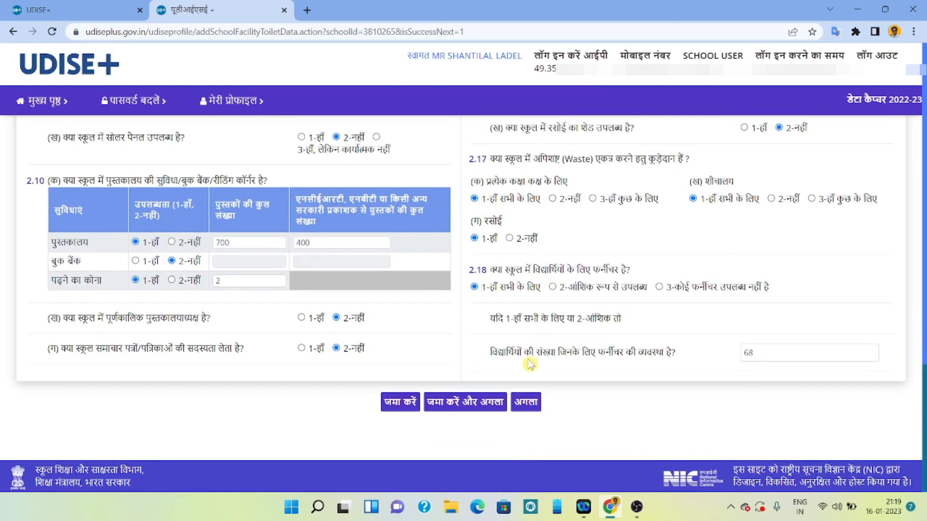
click(485, 403)
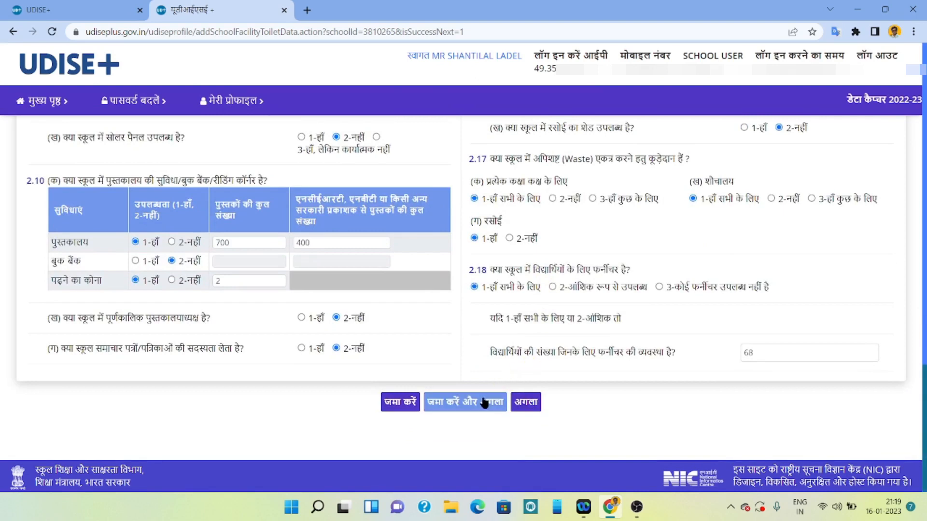
click(528, 404)
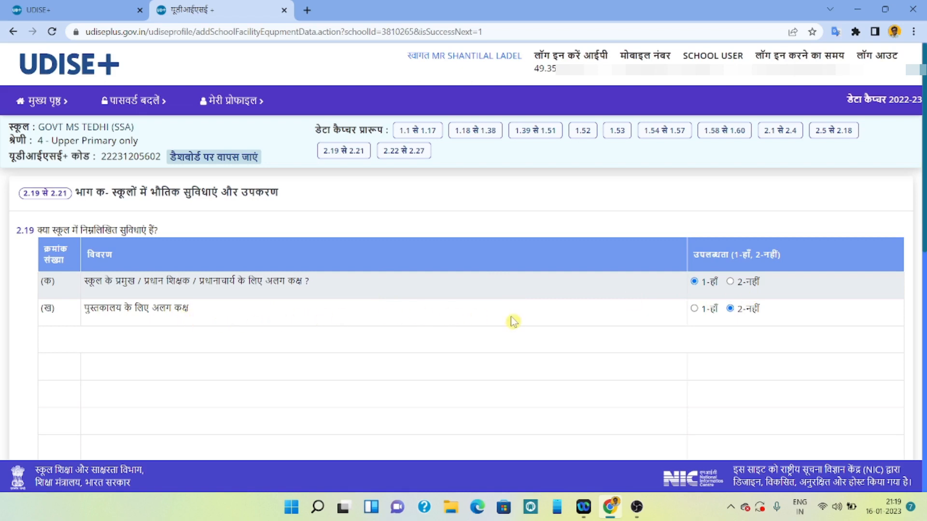
Review form 2.19-2.21 on separate rooms, laboratories and equipment kits, and advance to form 2.22-2.27 without saving.
scroll(513, 320, down, 5)
scroll(515, 321, down, 1)
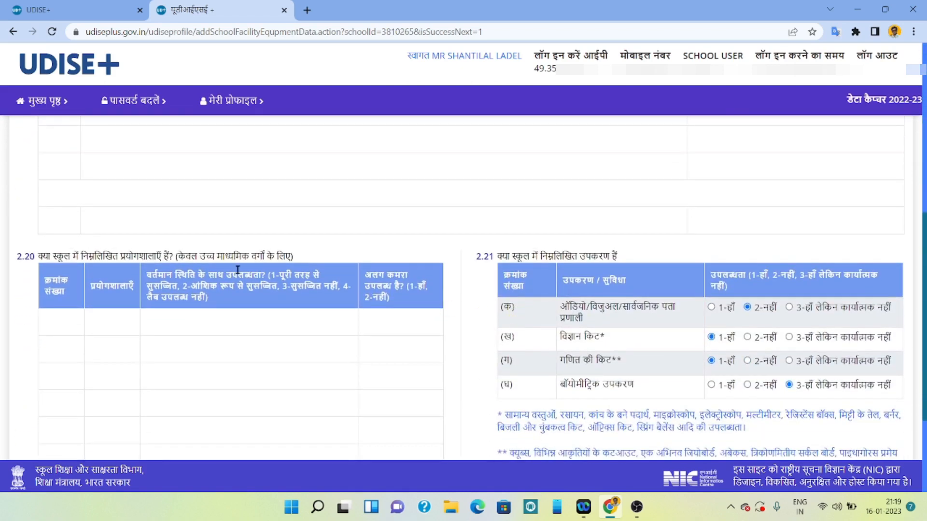
scroll(237, 269, down, 1)
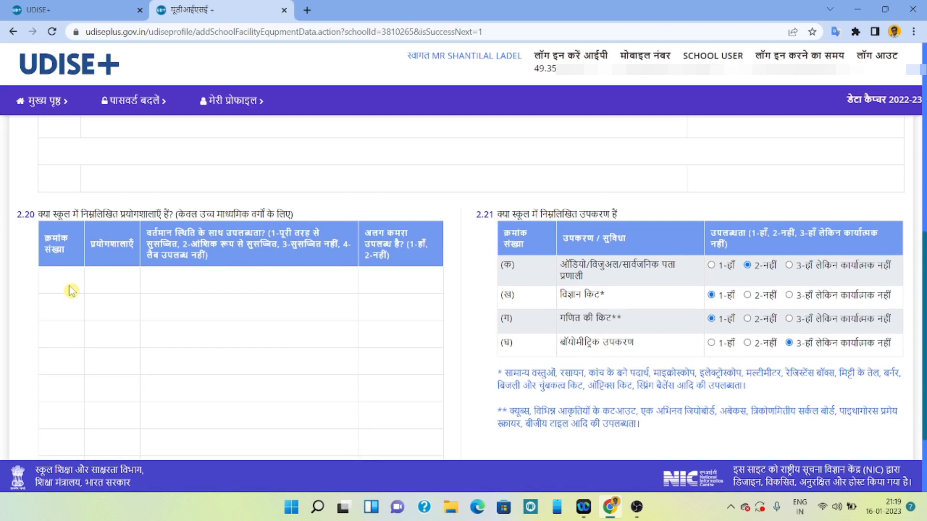
scroll(532, 256, up, 2)
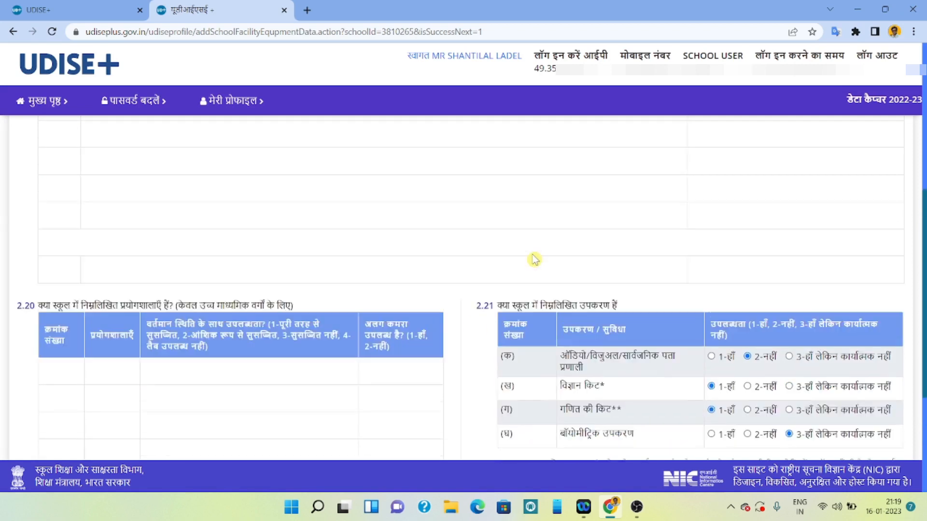
scroll(531, 255, down, 4)
scroll(532, 255, up, 9)
scroll(534, 259, down, 6)
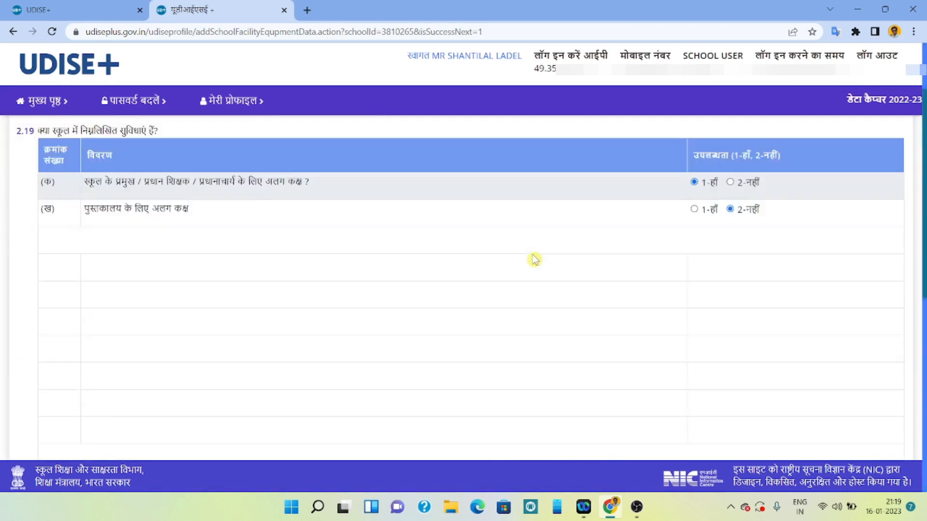
scroll(541, 270, up, 1)
scroll(544, 295, up, 1)
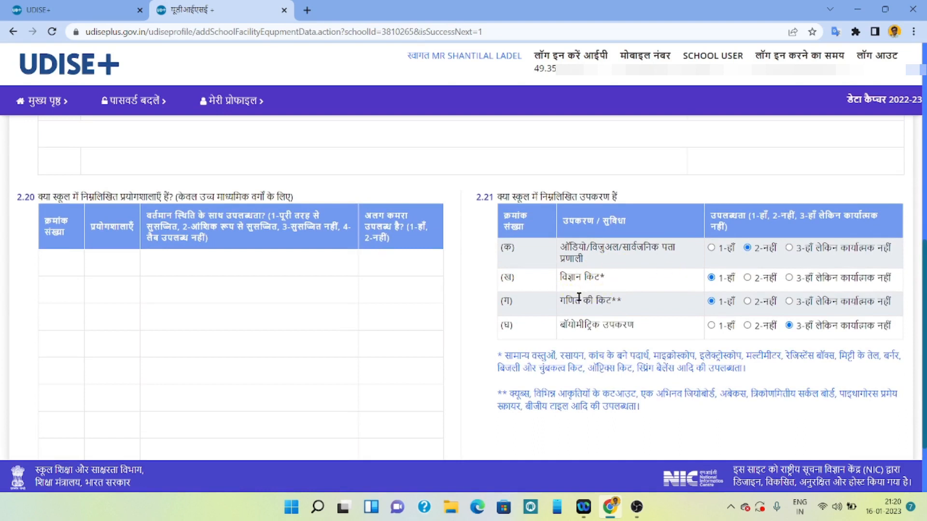
scroll(622, 342, down, 2)
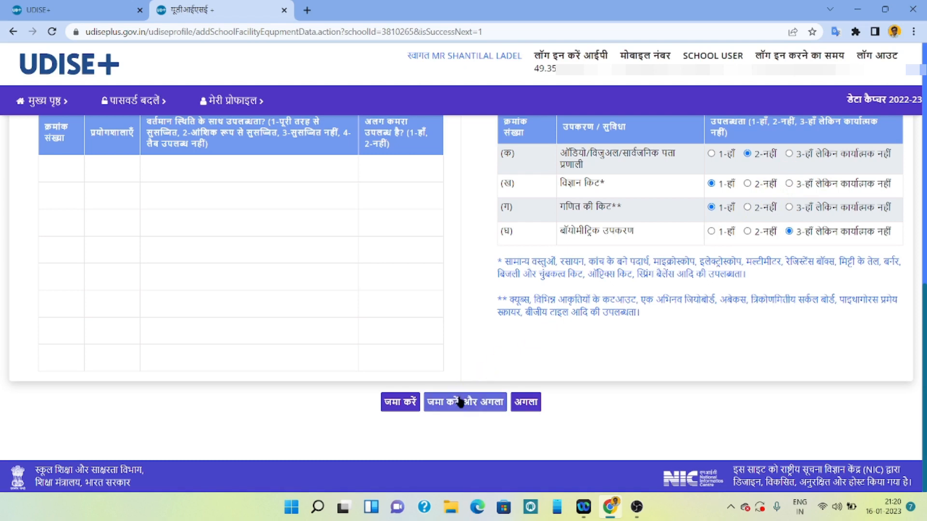
click(533, 403)
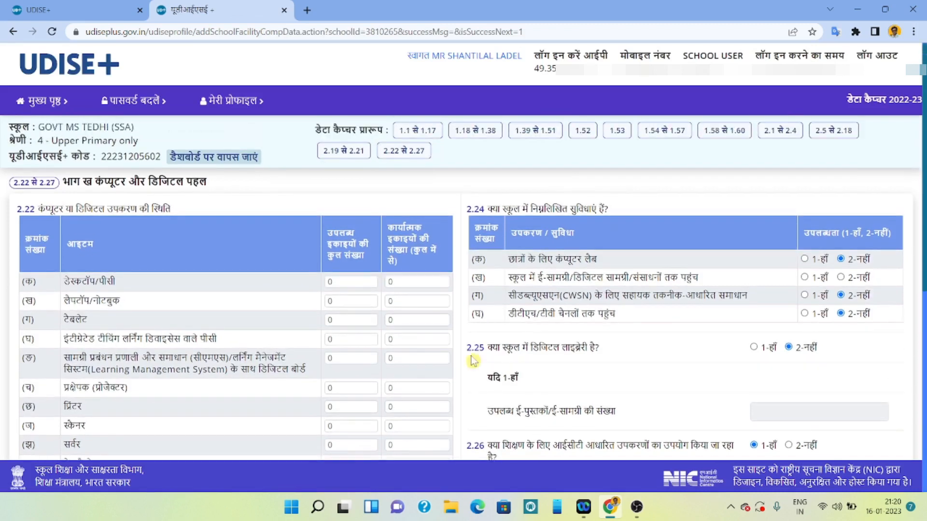
Examine questions 2.22 and 2.23 on available and functional computer or digital devices and the school's internet facility.
scroll(211, 262, down, 1)
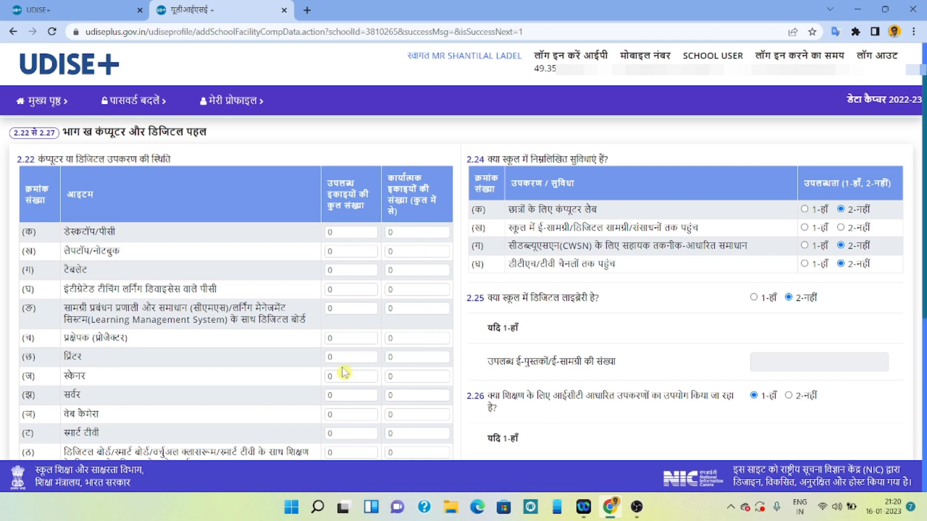
scroll(344, 372, down, 1)
scroll(344, 372, down, 5)
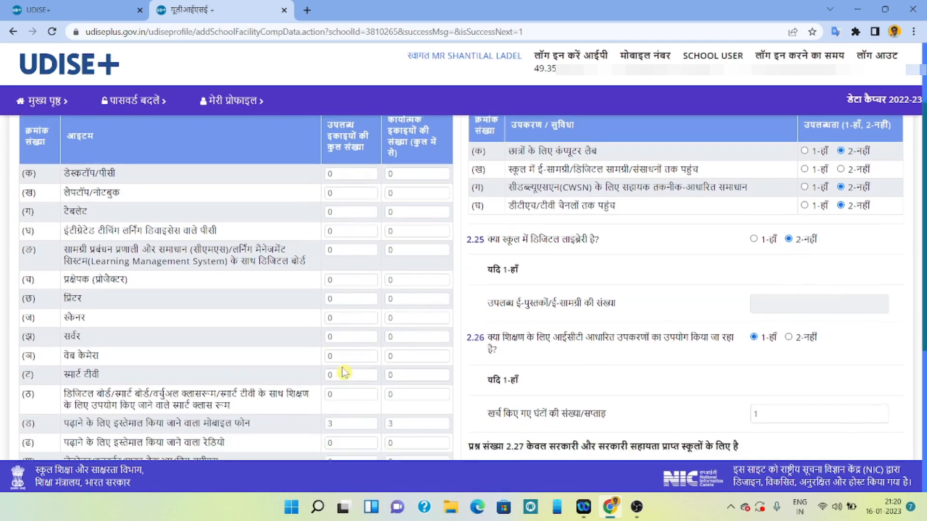
scroll(344, 372, down, 2)
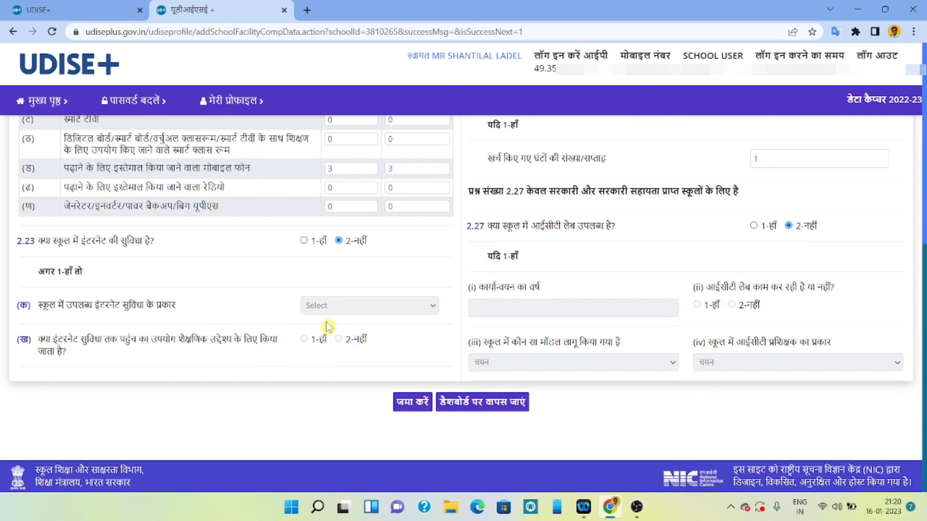
scroll(327, 328, up, 8)
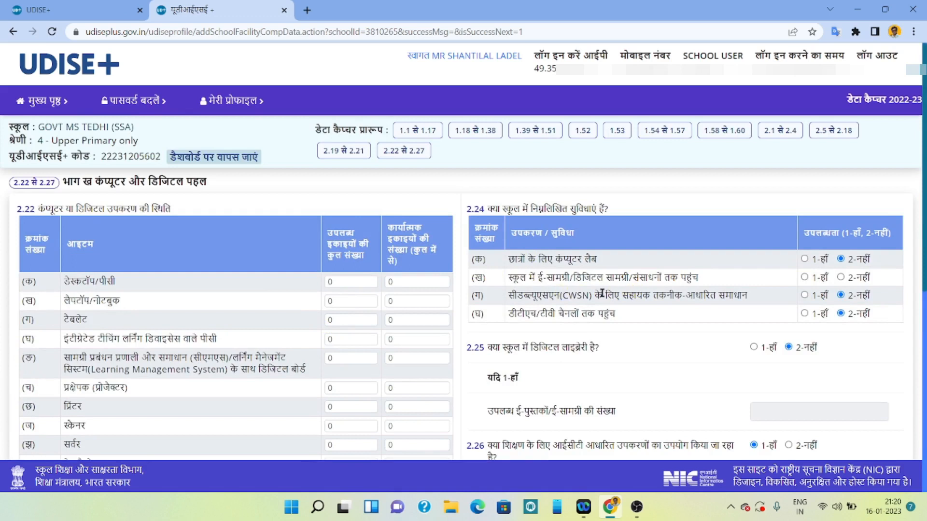
Examine questions 2.24 to 2.27 on digital facilities, digital library, weekly hours of ICT-based teaching and ICT lab details.
scroll(602, 293, down, 2)
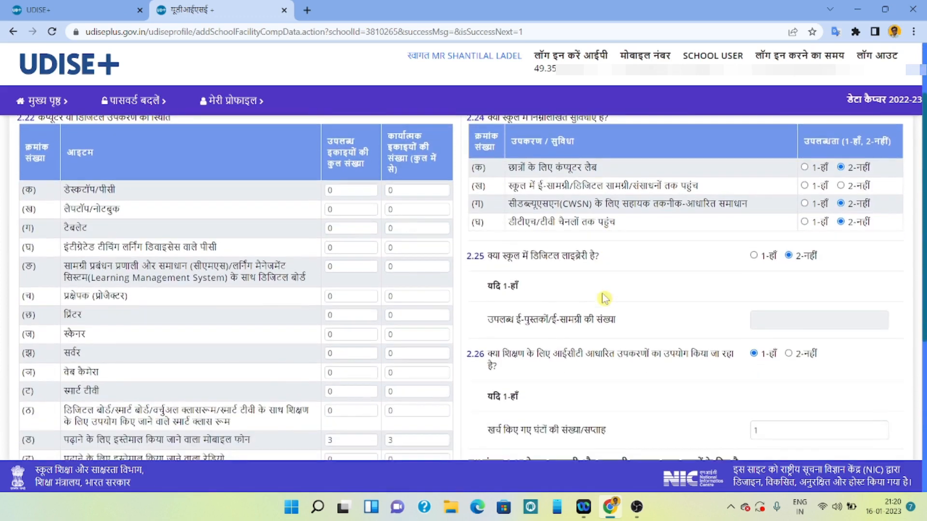
scroll(604, 298, down, 1)
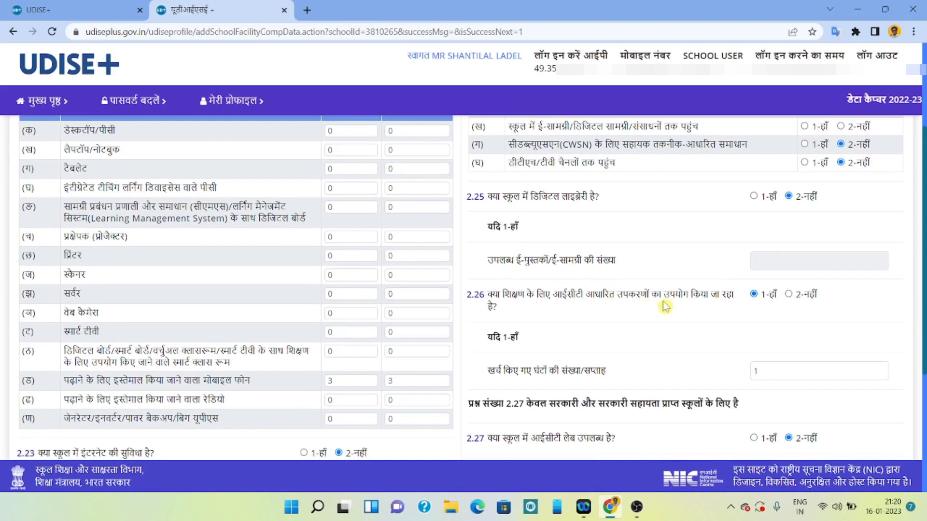
scroll(702, 302, down, 1)
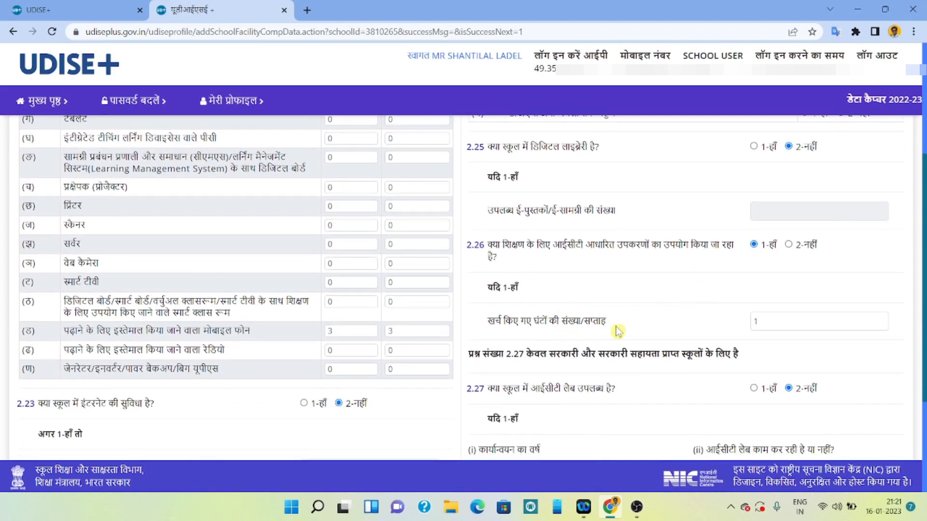
scroll(618, 331, down, 2)
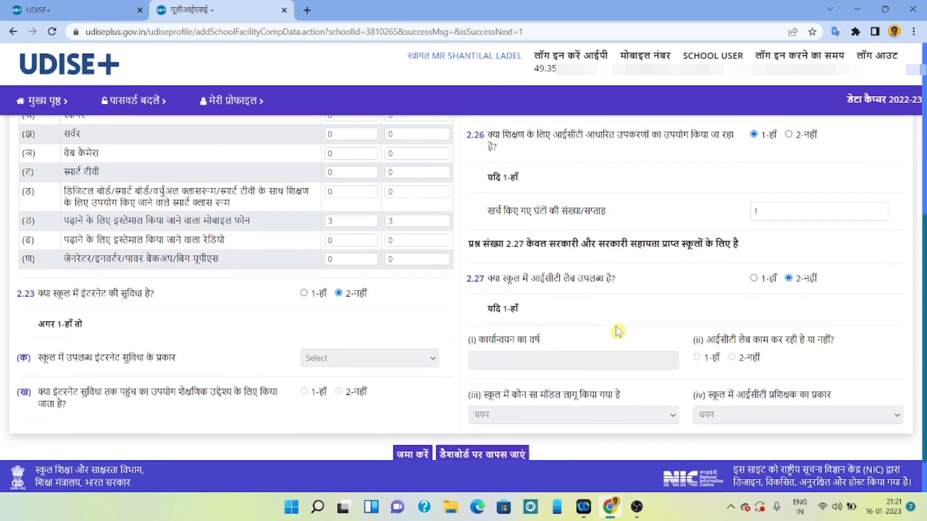
scroll(618, 331, down, 1)
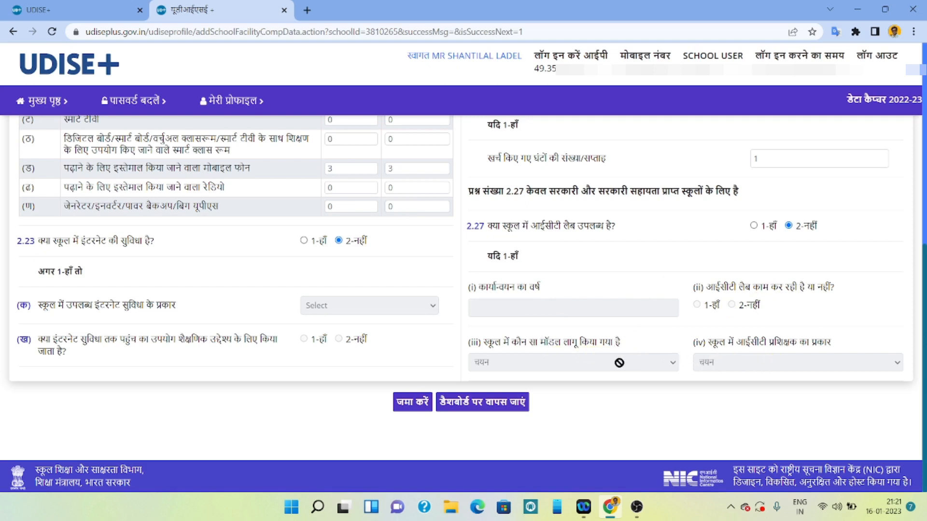
scroll(559, 284, up, 5)
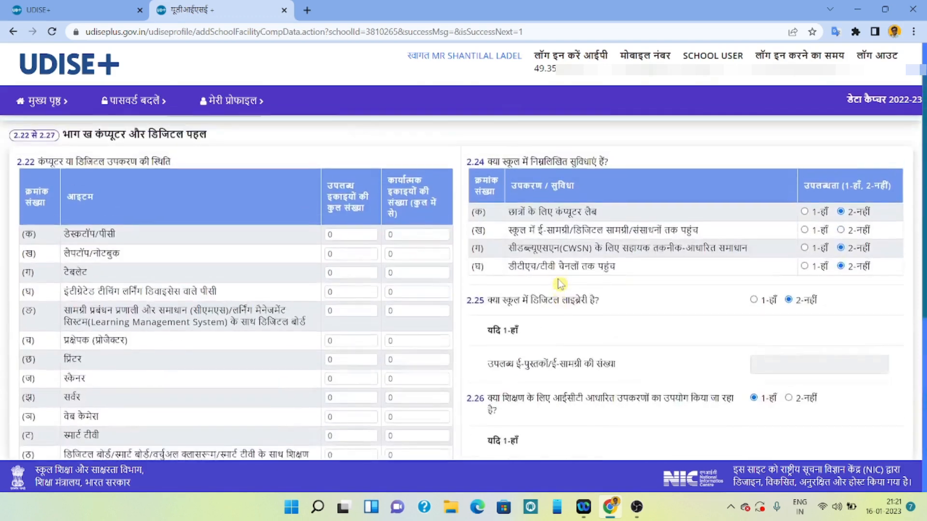
scroll(559, 283, up, 1)
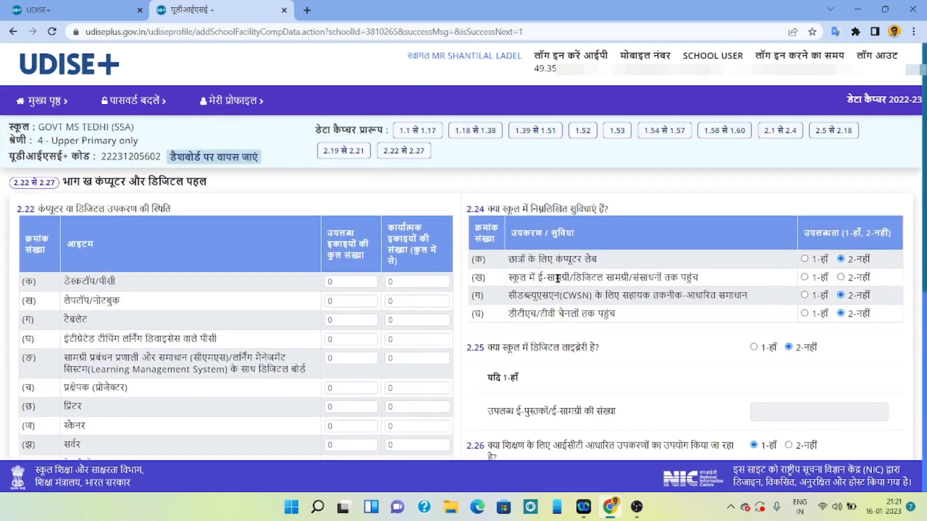
scroll(558, 279, down, 6)
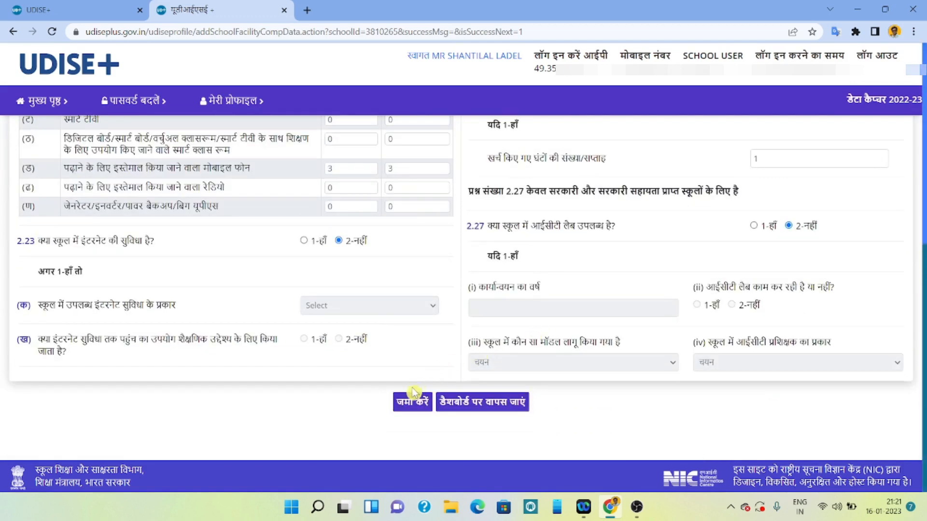
Leave form 2.22-2.27 for the main school dashboard and open the Teacher module's login page.
click(410, 402)
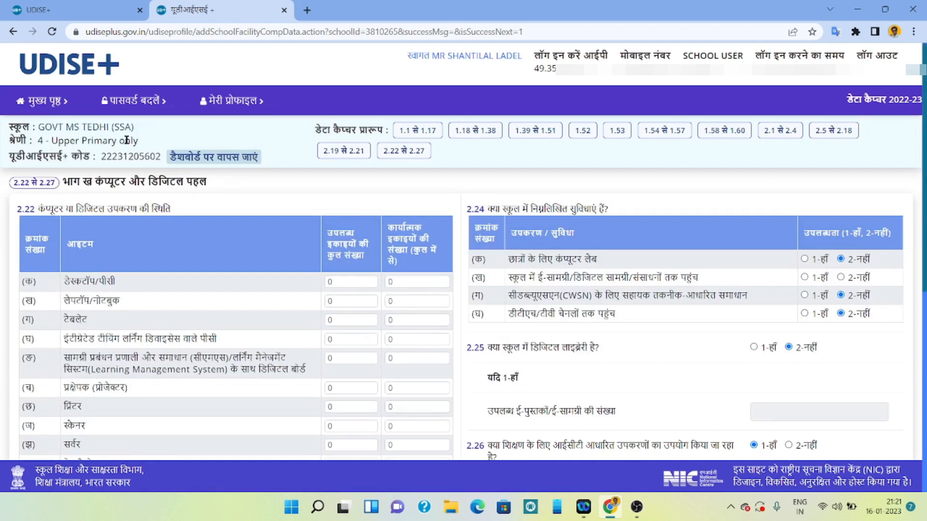
click(50, 102)
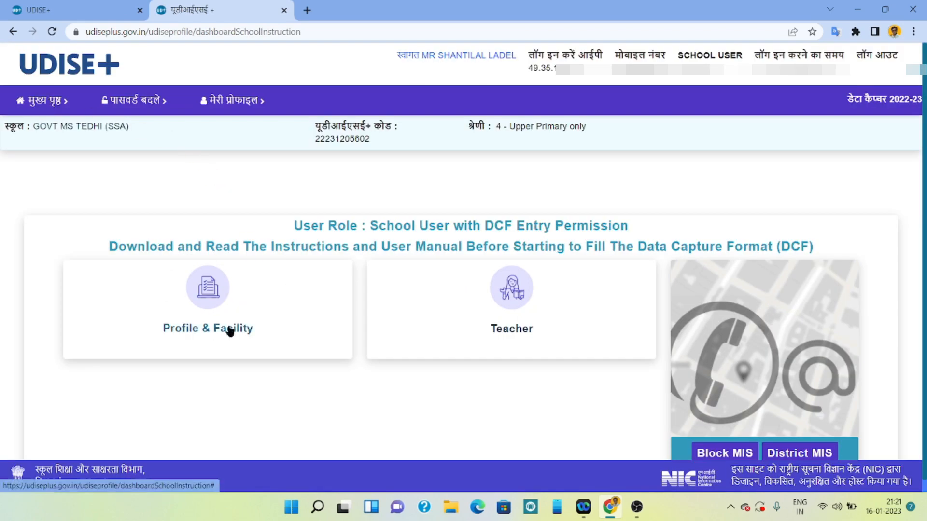
click(511, 330)
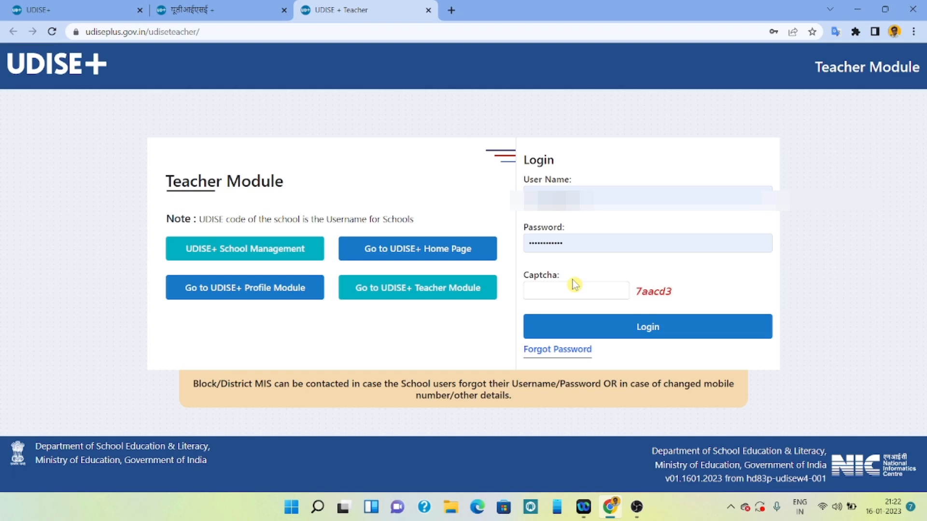
click(638, 513)
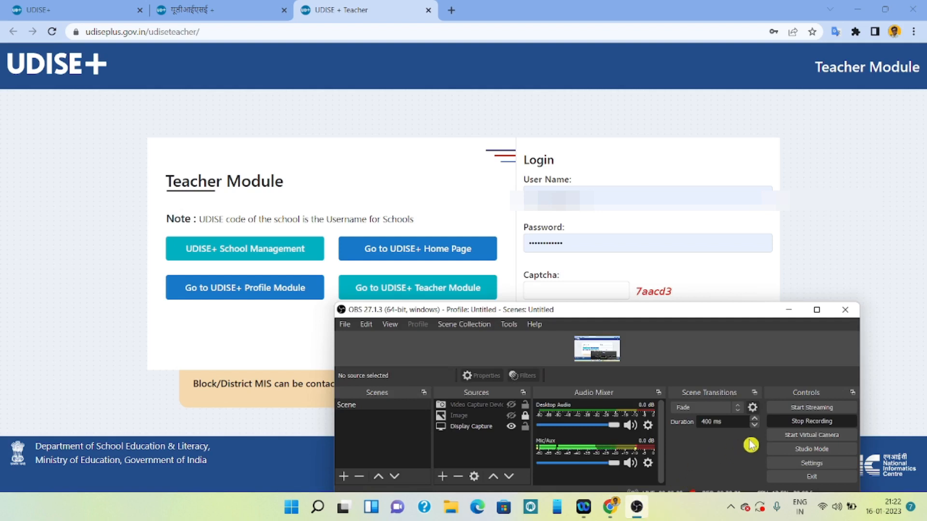